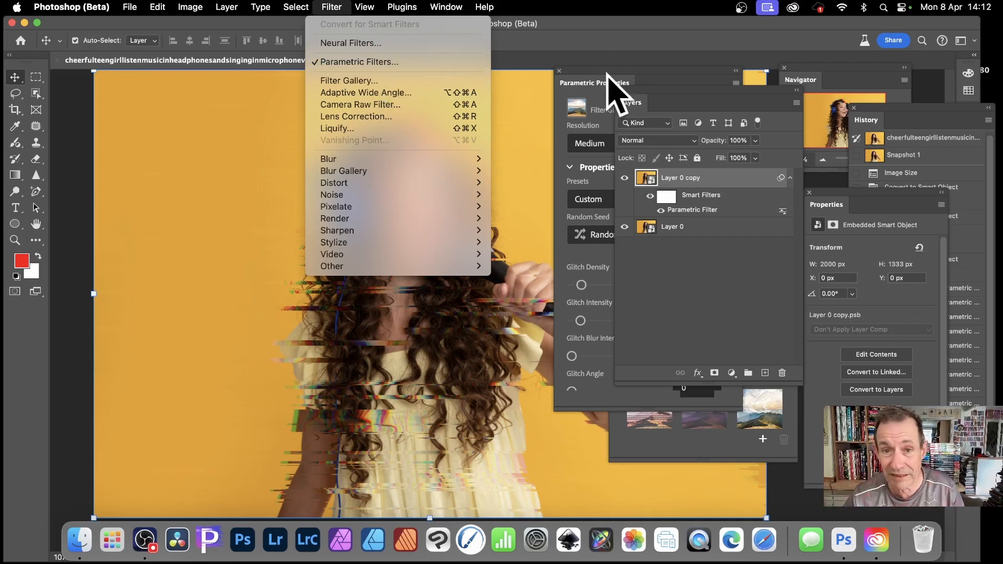
Close the open filter list and move the floating Layers panel aside to uncover the parametric filter properties.
click(579, 28)
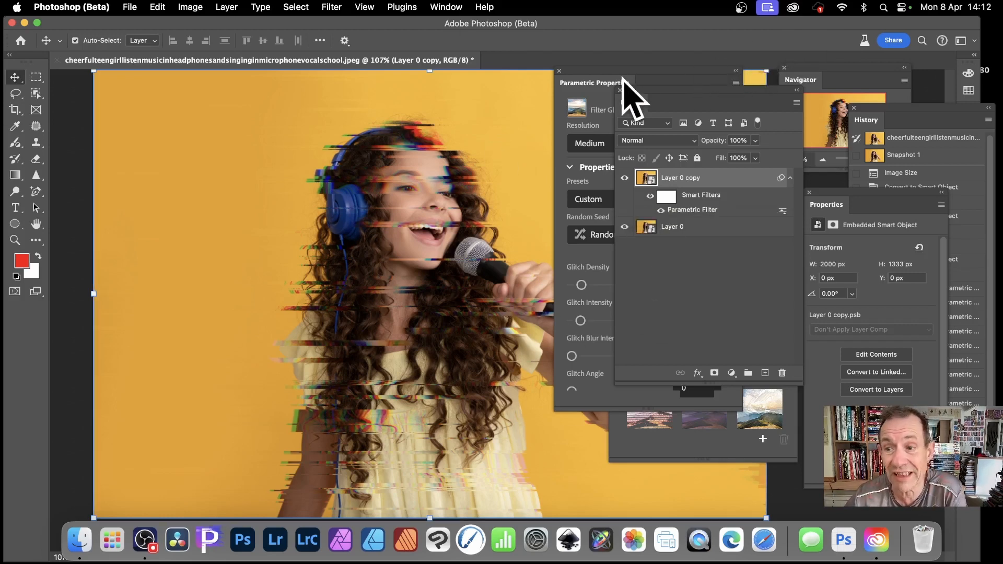
drag(664, 88, 568, 154)
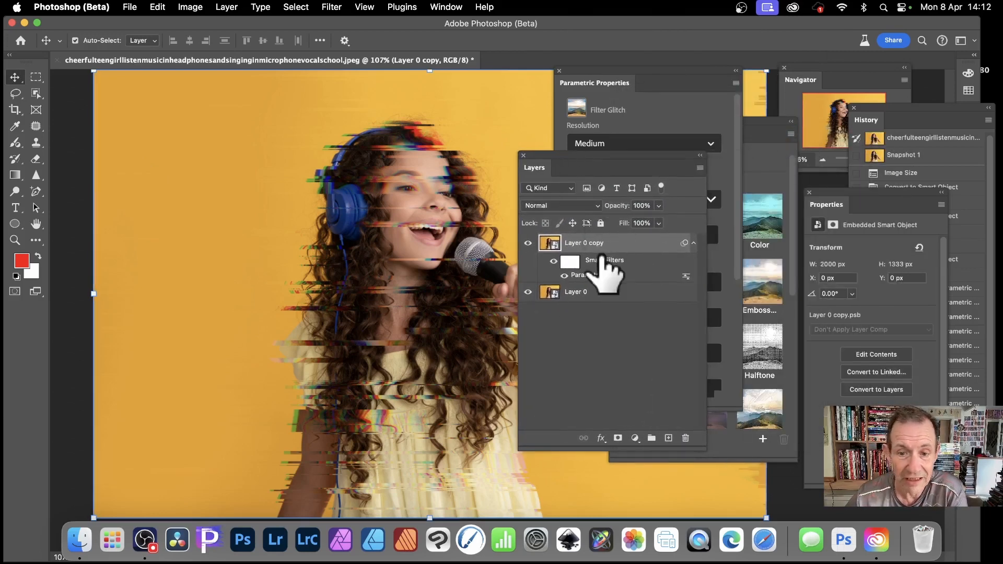
click(569, 294)
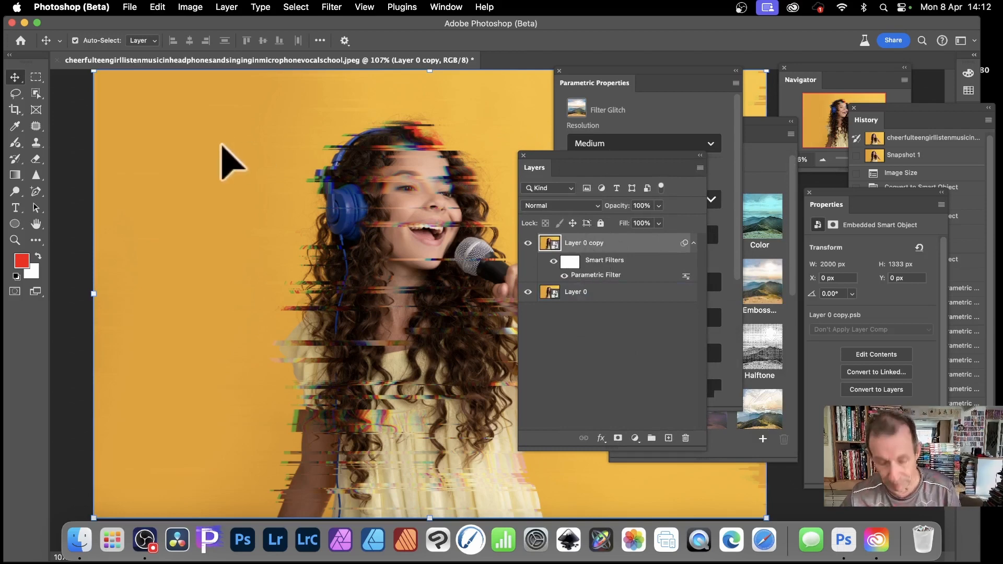
Undo the Filter Glitch edits until the filter is removed from Layer 0 copy, and delete that duplicate layer.
key(super+z)
key(super+z)
key(super+z)
key(super+z)
key(super+z)
key(super+z)
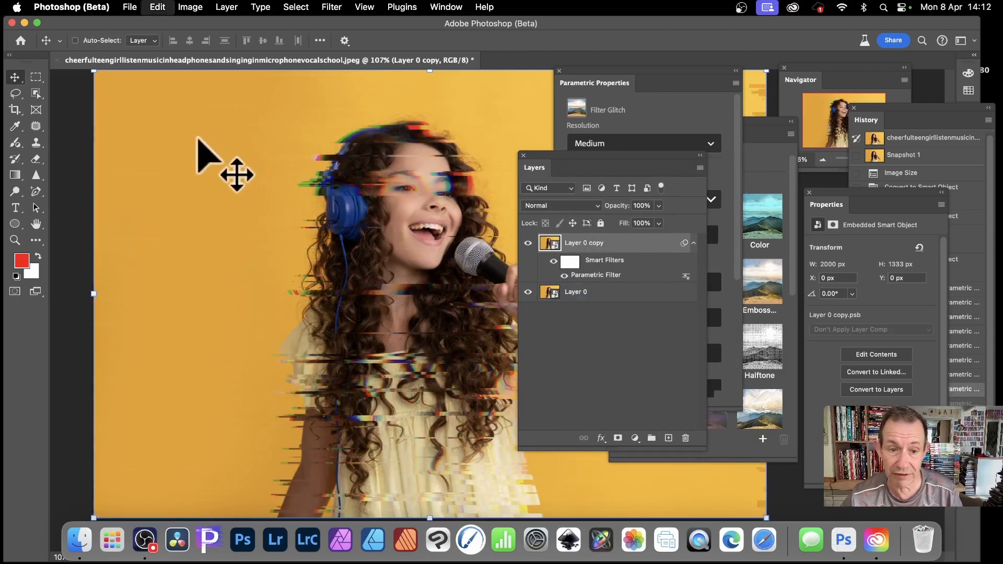
key(super+z)
key(super+z)
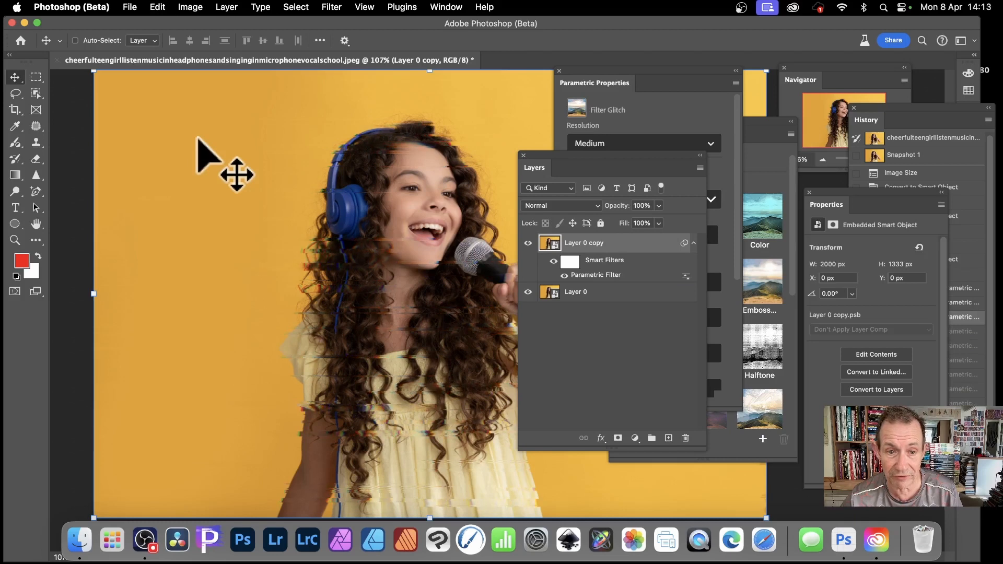
key(super+z)
key(super+z)
key(super+z)
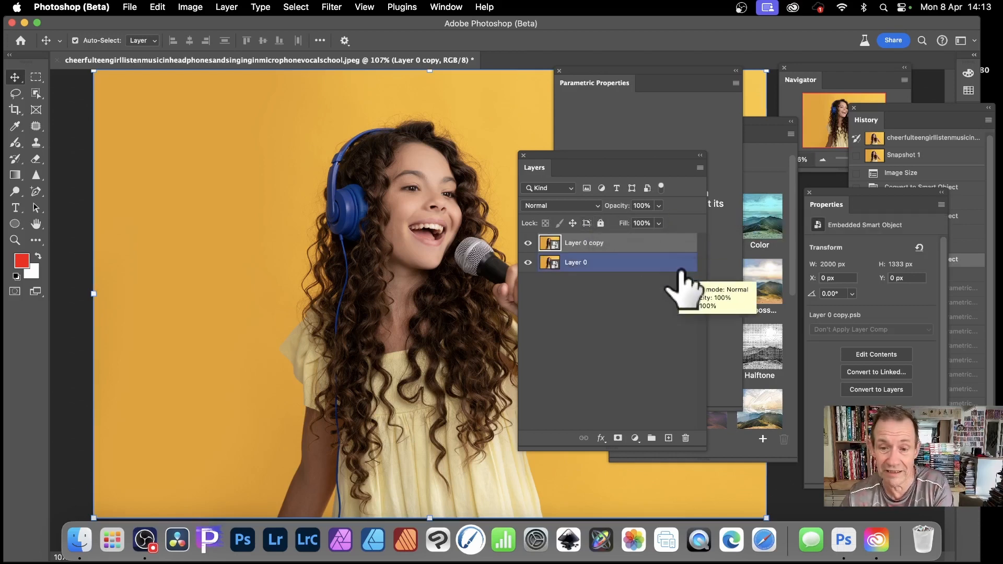
key(BackSpace)
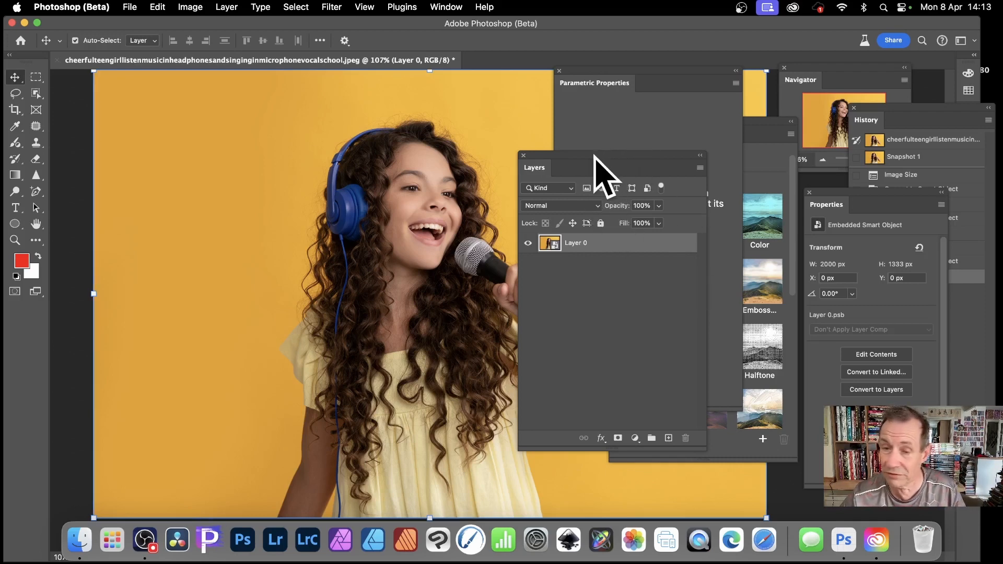
Move the Layers panel lower, bring the Parametric Filters collection to the front, and check its Your Filters group.
drag(596, 154, 608, 195)
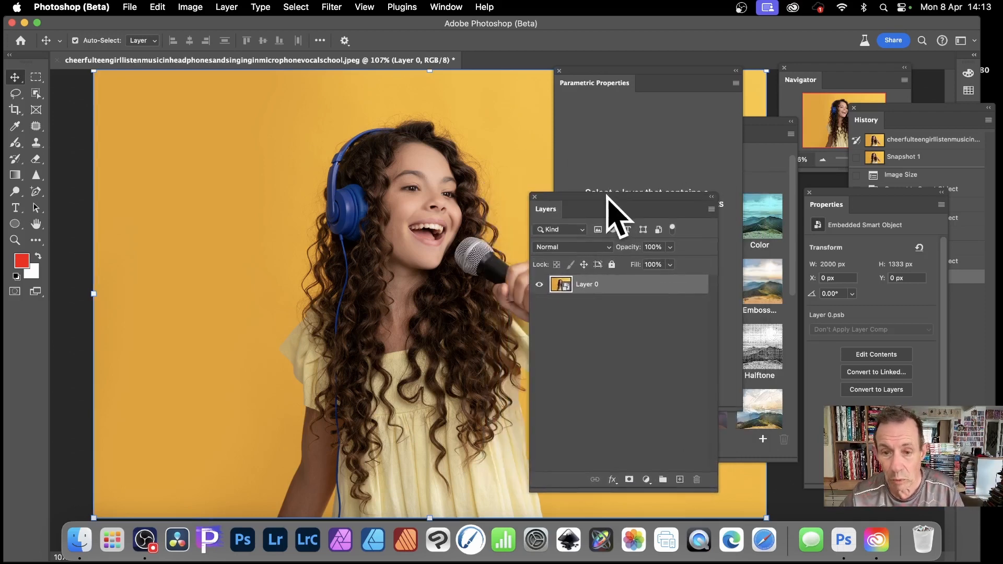
click(333, 7)
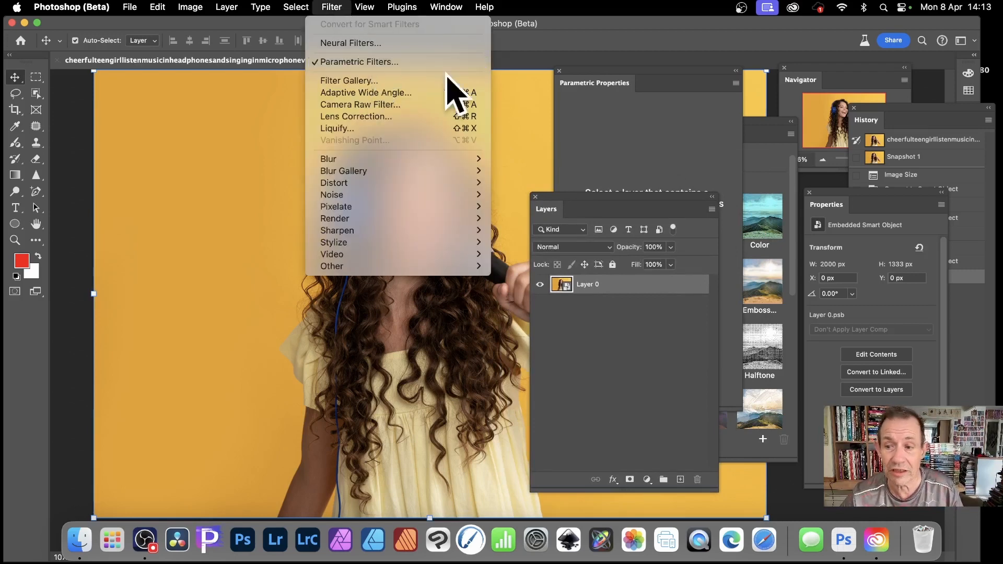
click(756, 126)
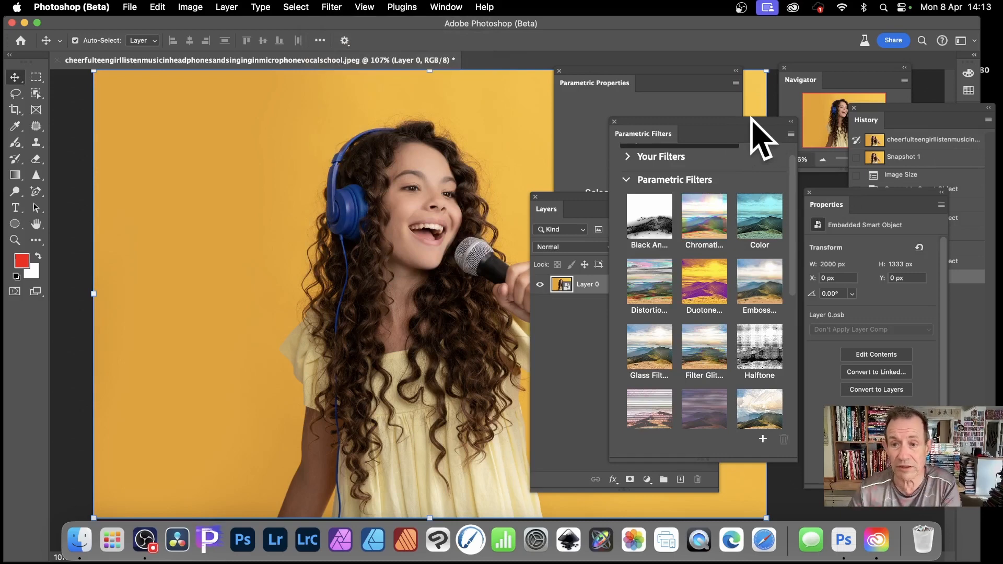
scroll(742, 238, up, 2)
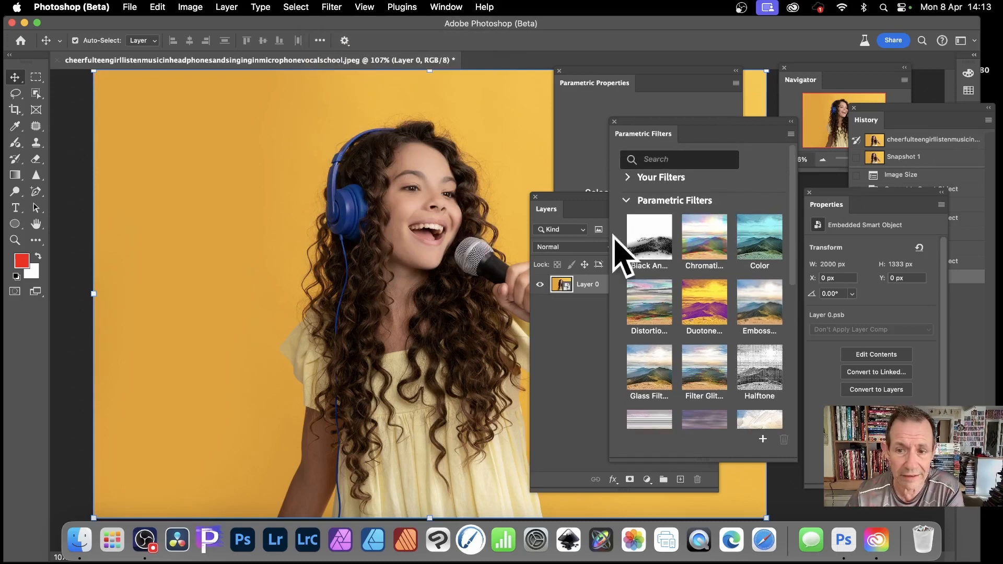
click(629, 178)
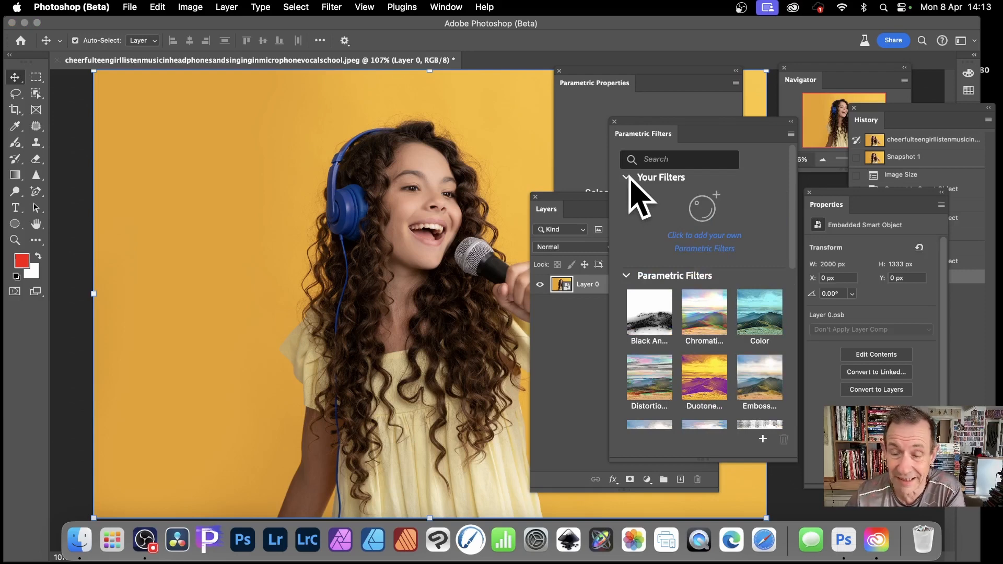
click(629, 178)
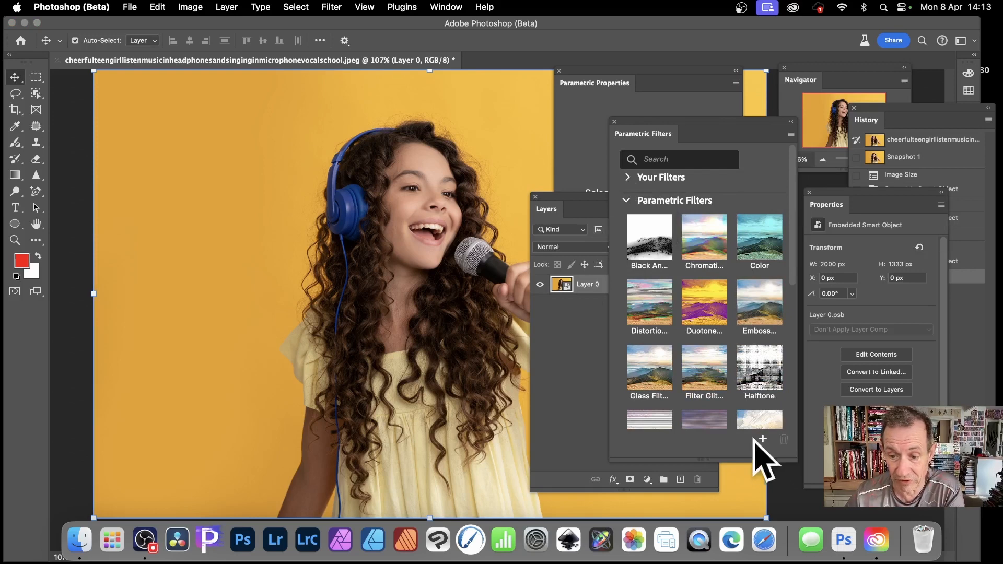
Apply Filter Glitch to the portrait and try the Highly Glitched, Vertical Mid Glitched, Slightly Glitched and Big Steps presets.
click(711, 369)
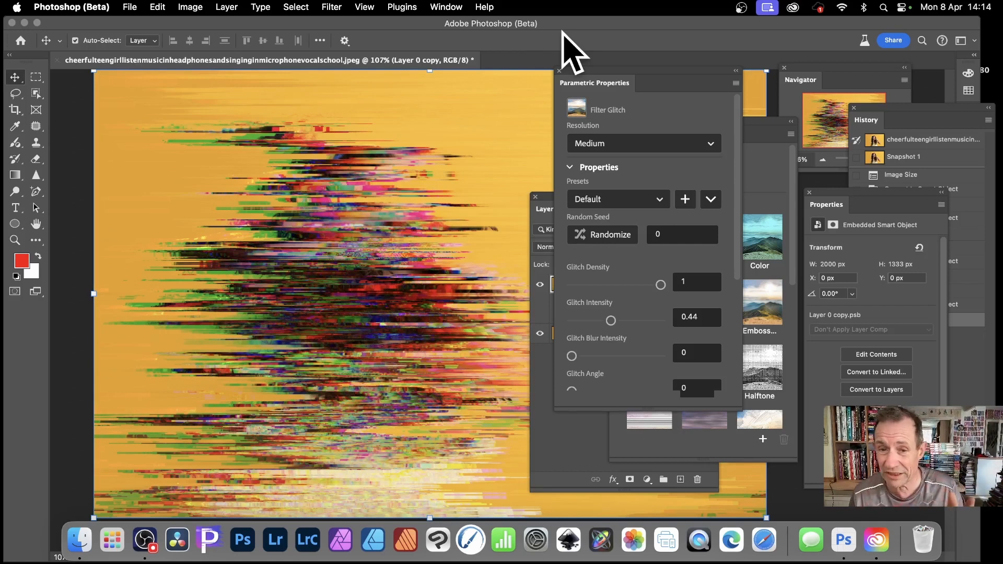
click(657, 199)
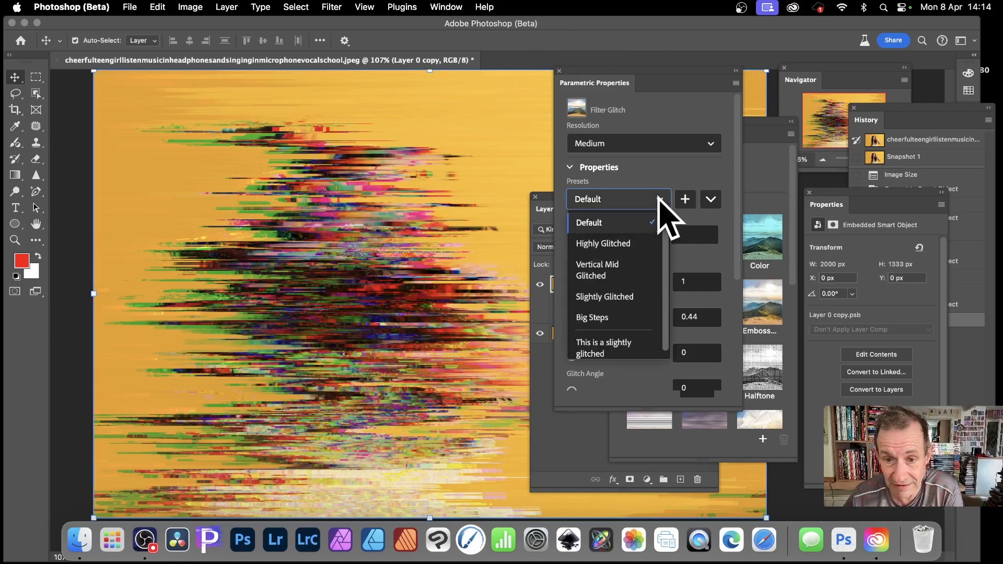
click(617, 244)
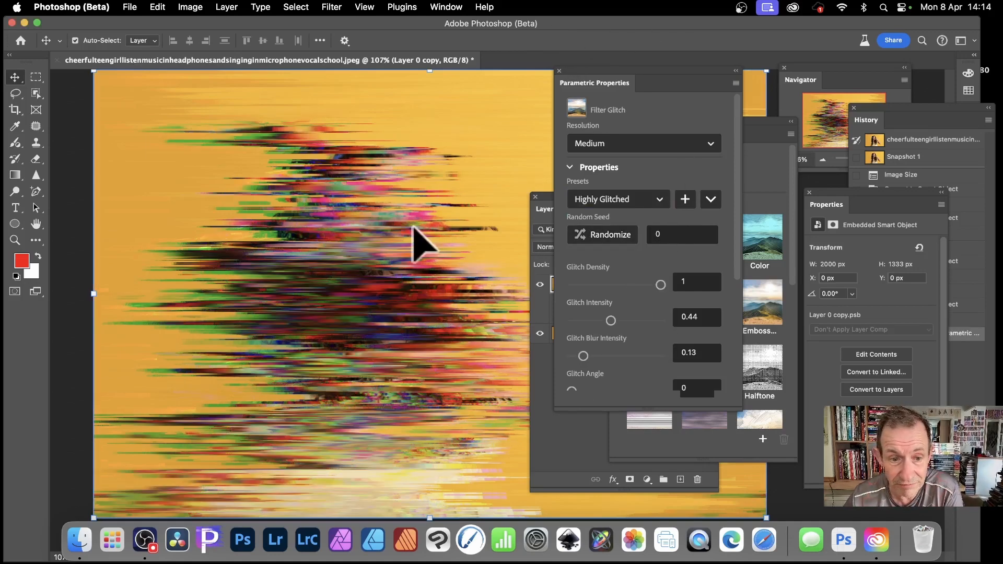
click(659, 199)
click(622, 272)
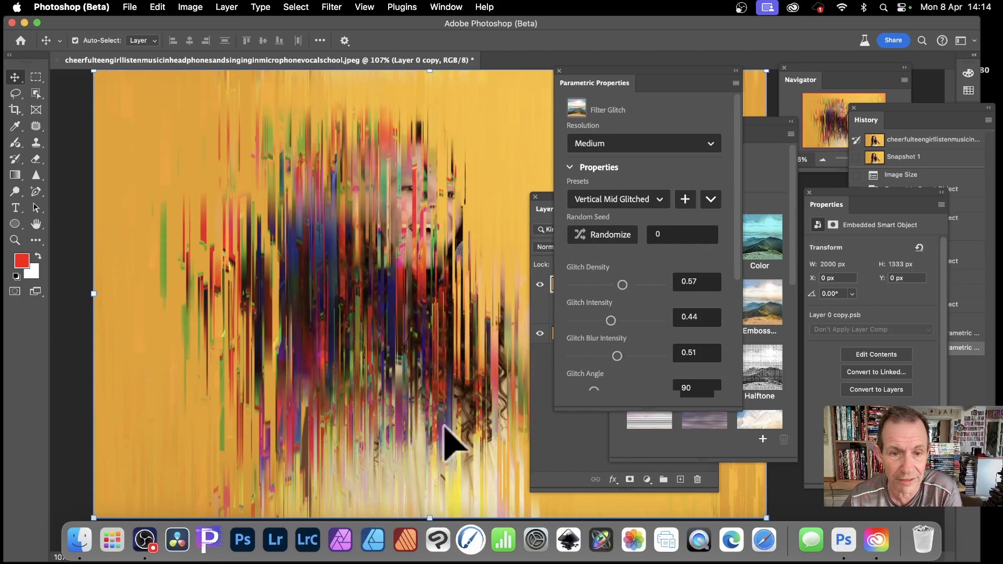
click(648, 199)
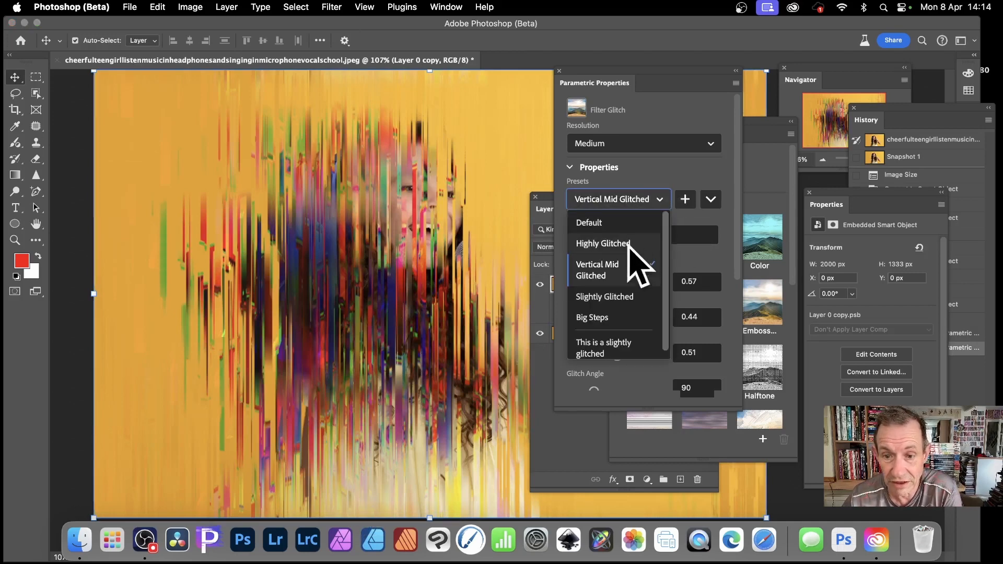
click(609, 297)
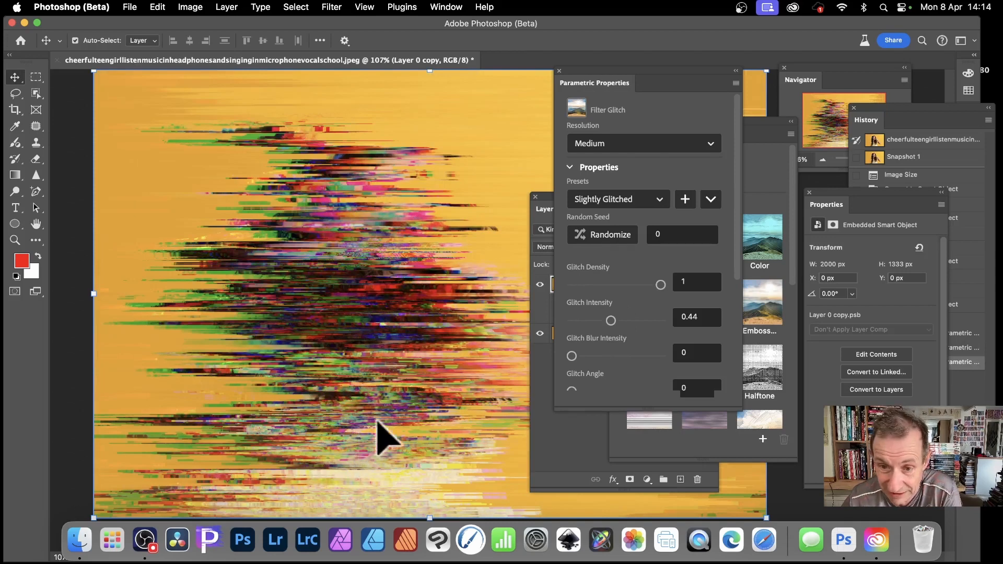
click(617, 197)
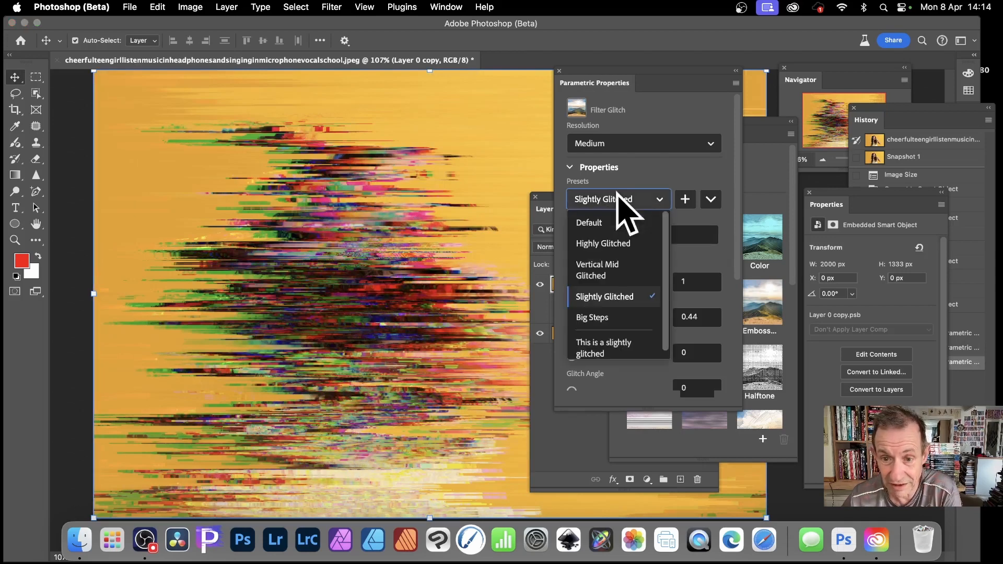
click(608, 315)
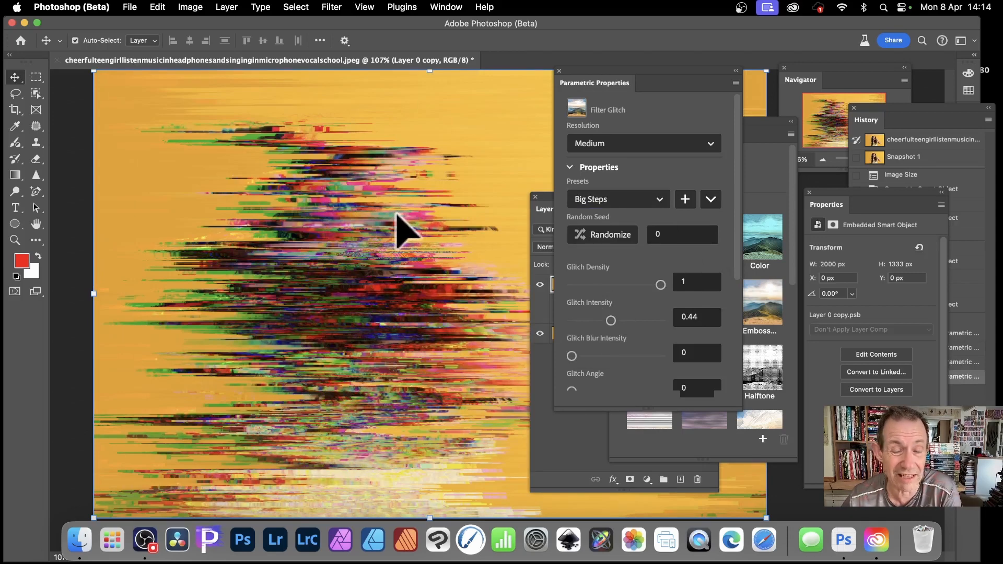
Undo the preset changes and the Filter Glitch application to restore the unfiltered portrait.
key(super+z)
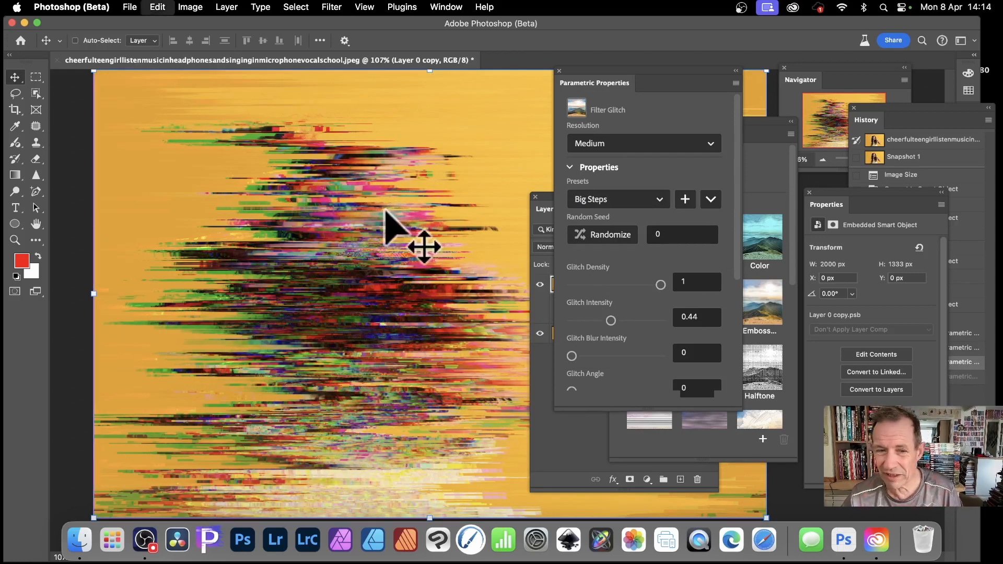
key(super+z)
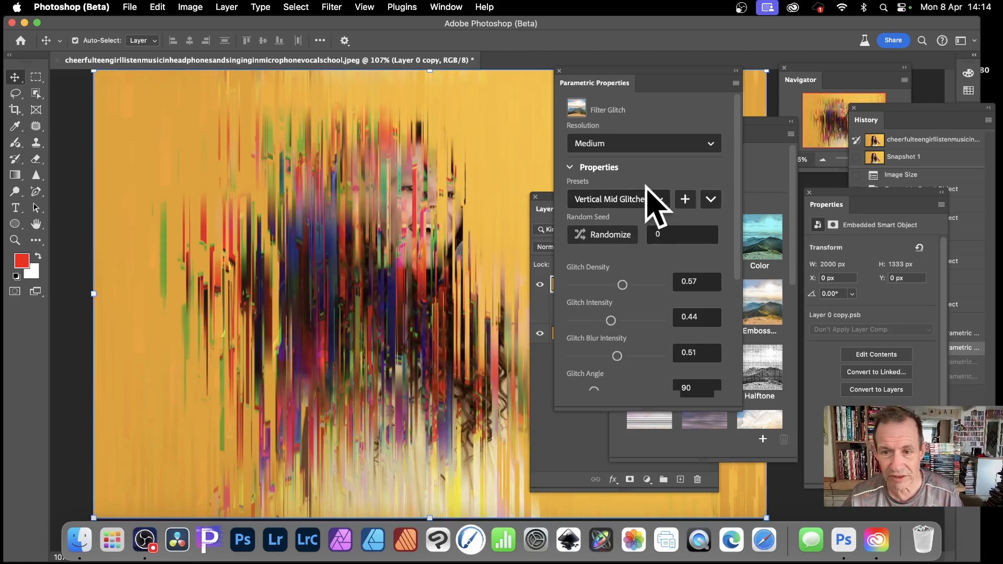
key(super+z)
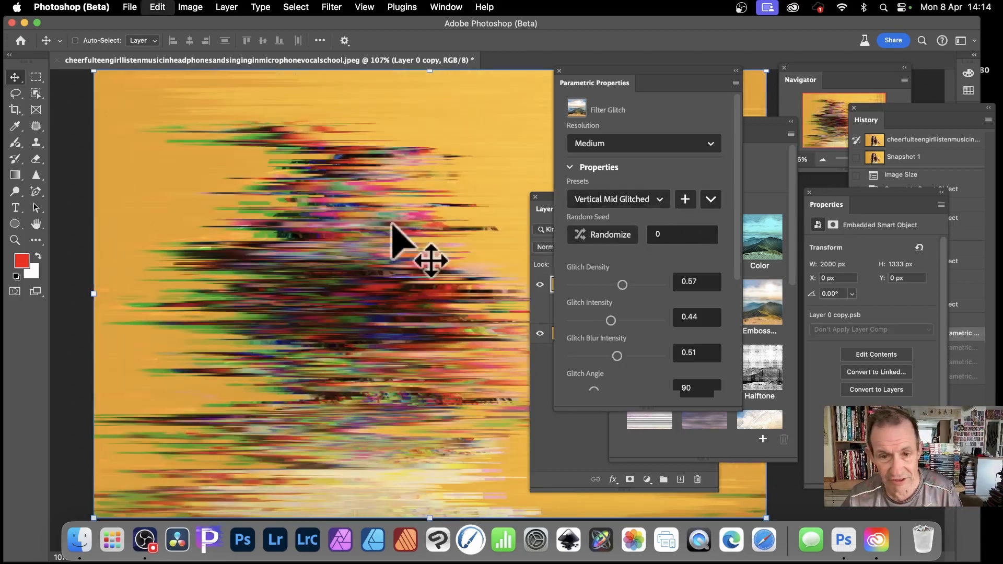
key(super+z)
key(super+z)
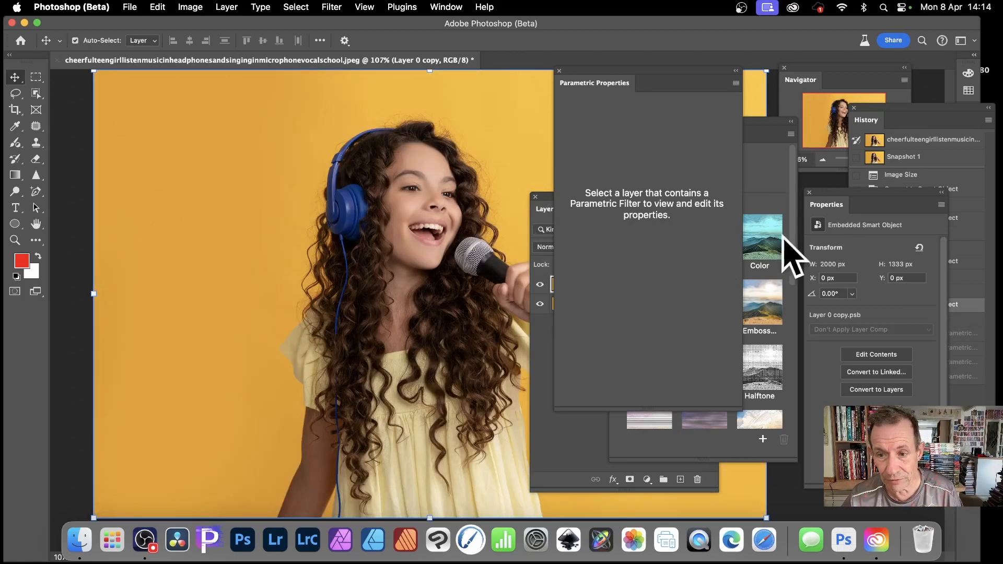
Apply the Filter Glitch parametric filter to Layer 0 copy with the Default preset, and bring the layer stack to the front.
click(764, 129)
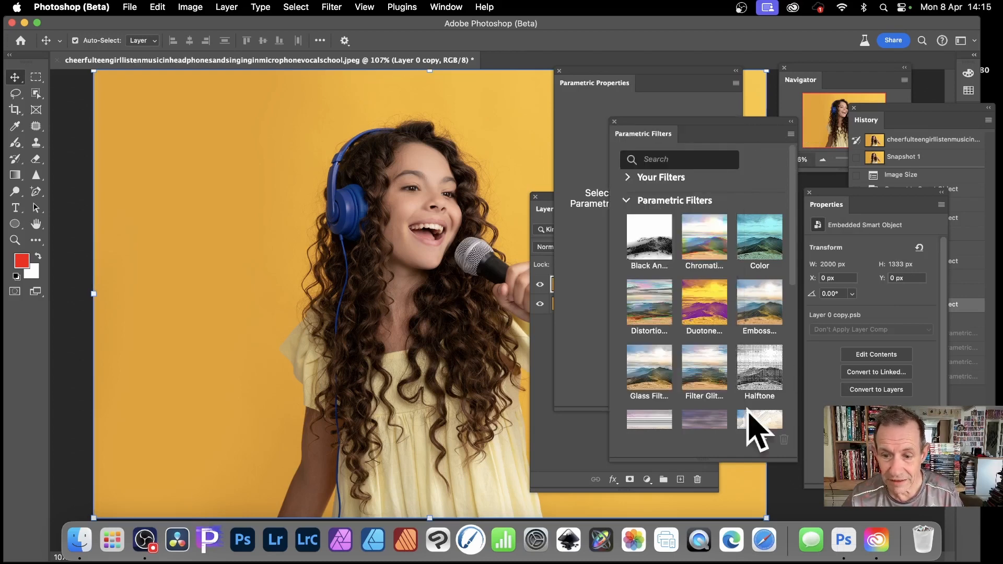
click(712, 386)
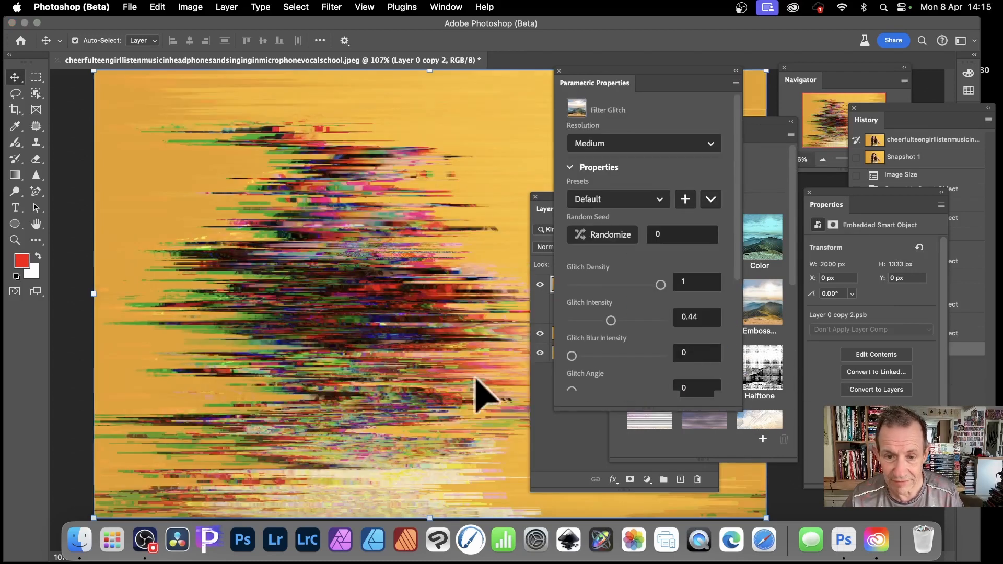
click(549, 460)
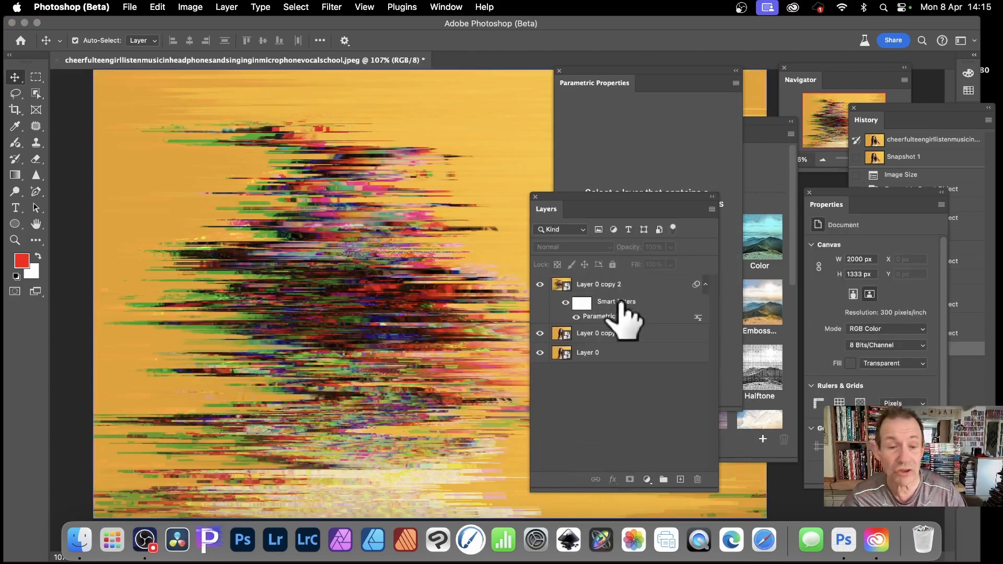
click(627, 353)
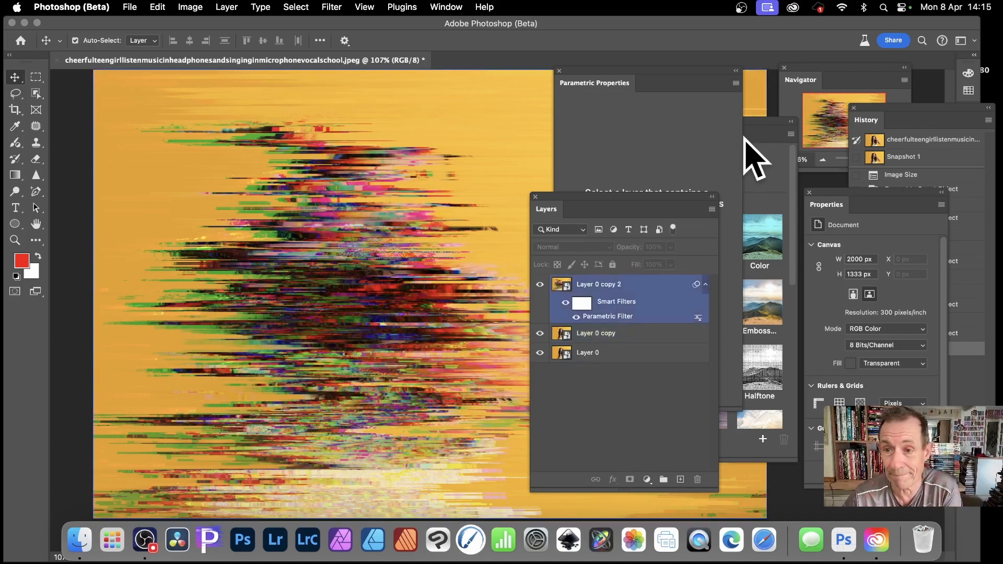
Select the topmost glitch-filtered layer, display its Filter Glitch properties, and return to its smart filter entry in the layer stack.
click(753, 123)
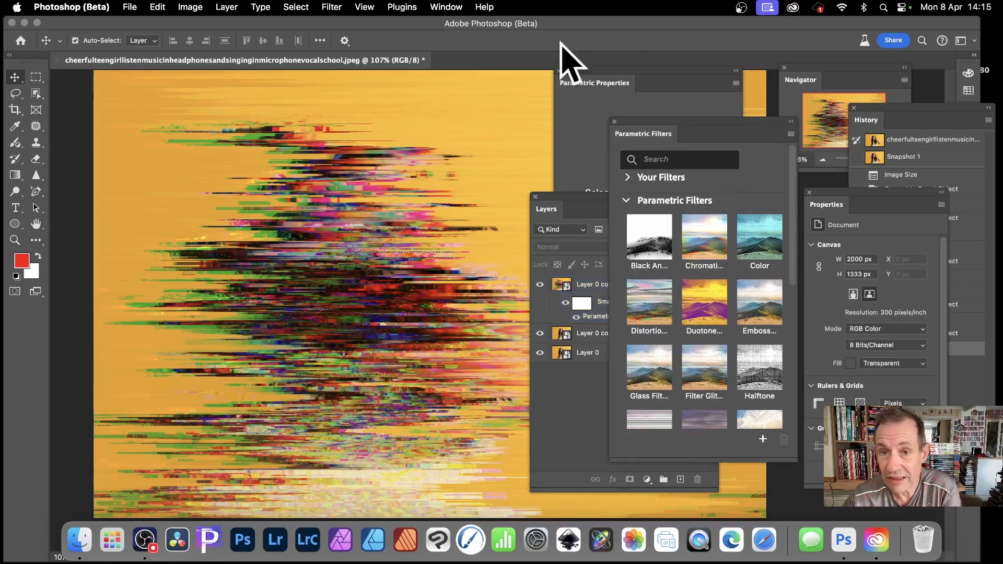
click(616, 85)
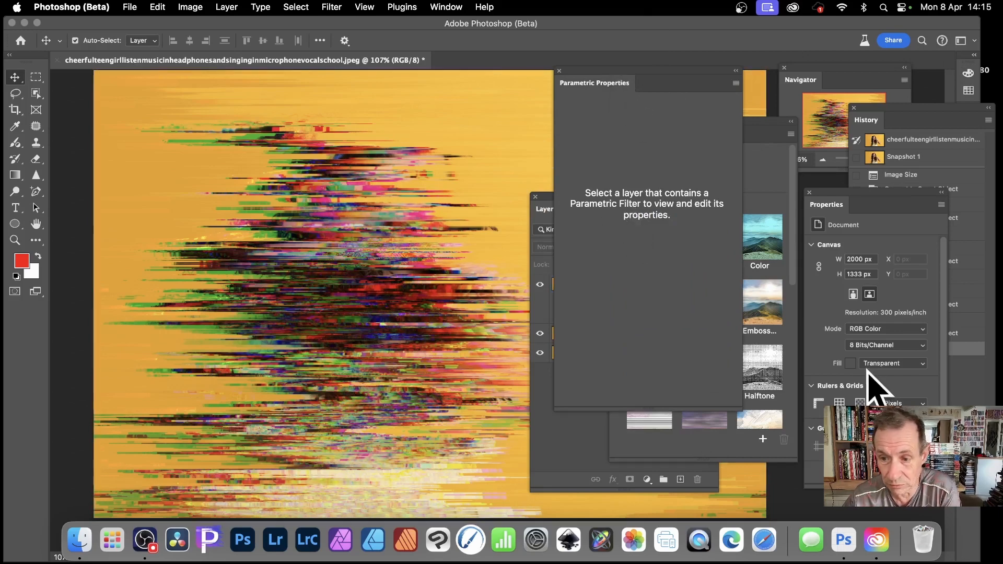
click(552, 426)
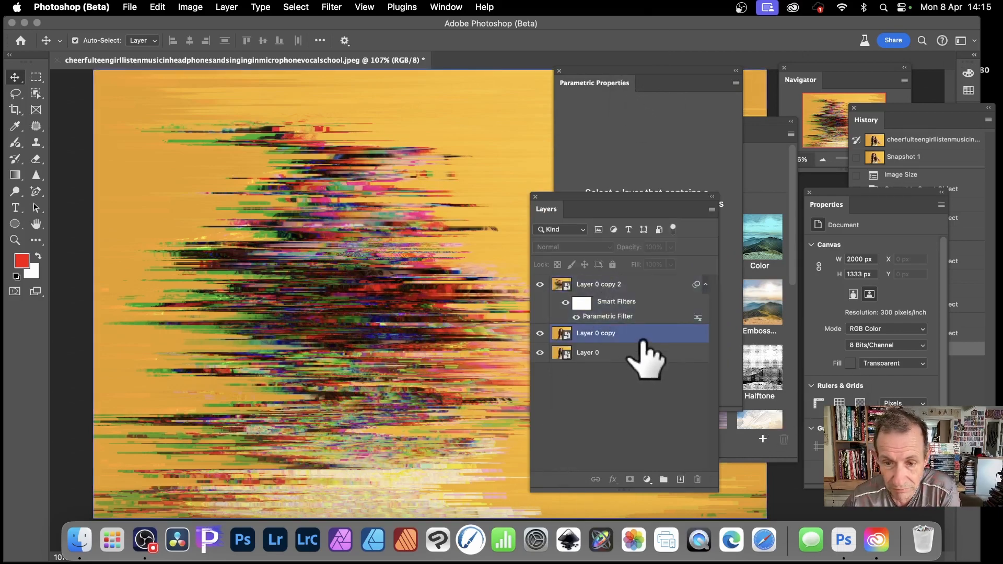
click(618, 316)
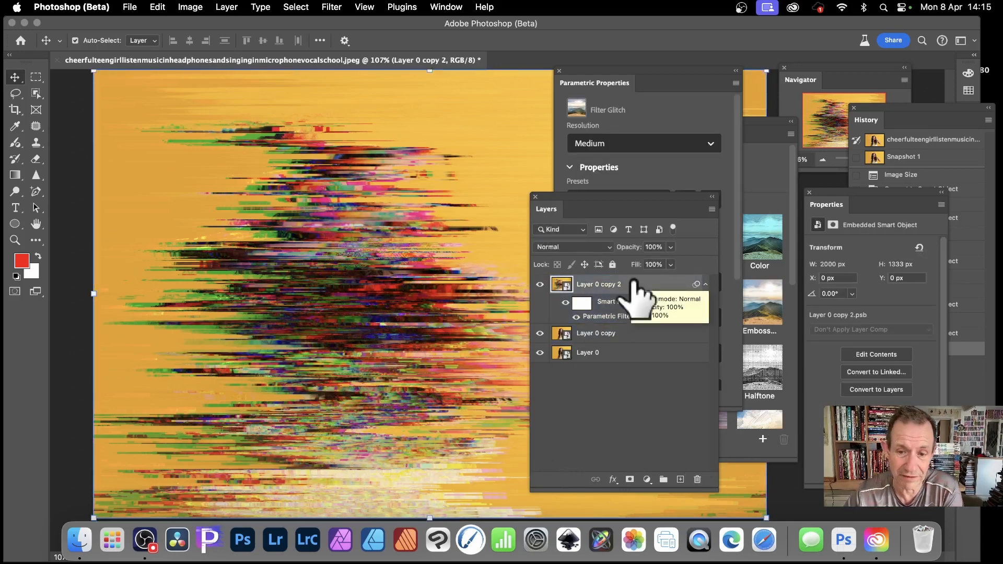
click(634, 85)
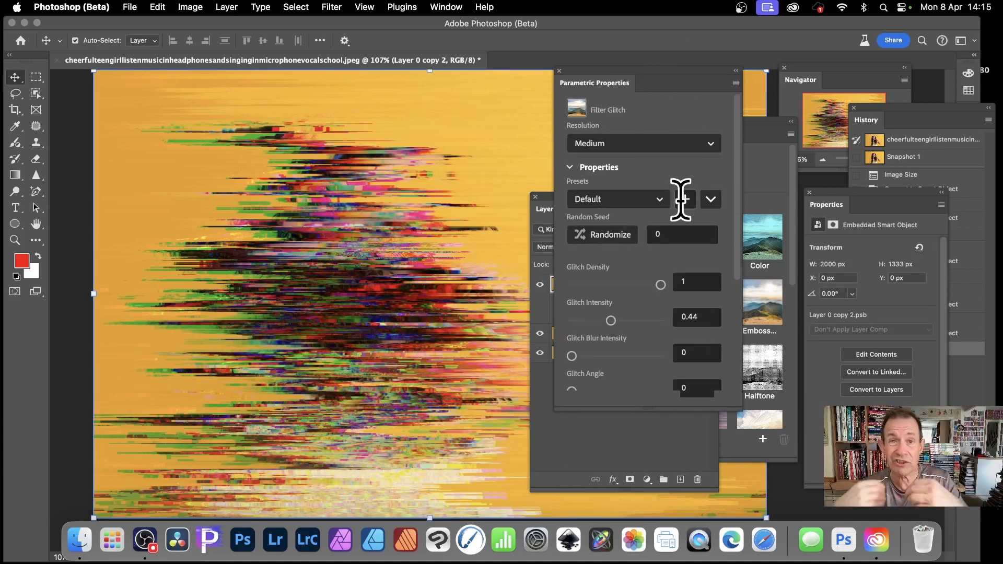
click(544, 209)
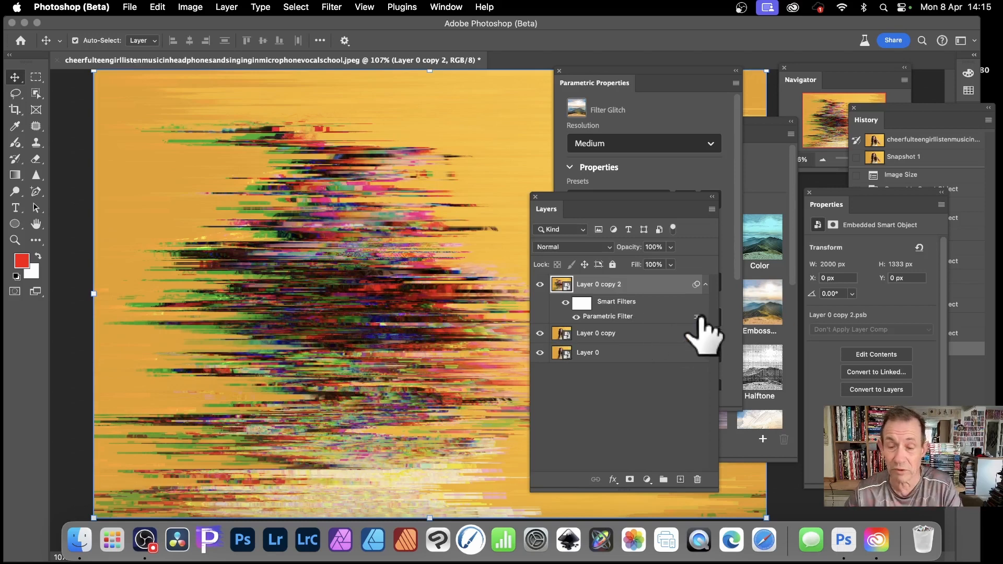
Return to the Filter Glitch properties of the topmost layer and set the Glitch Density to 0.06.
click(624, 73)
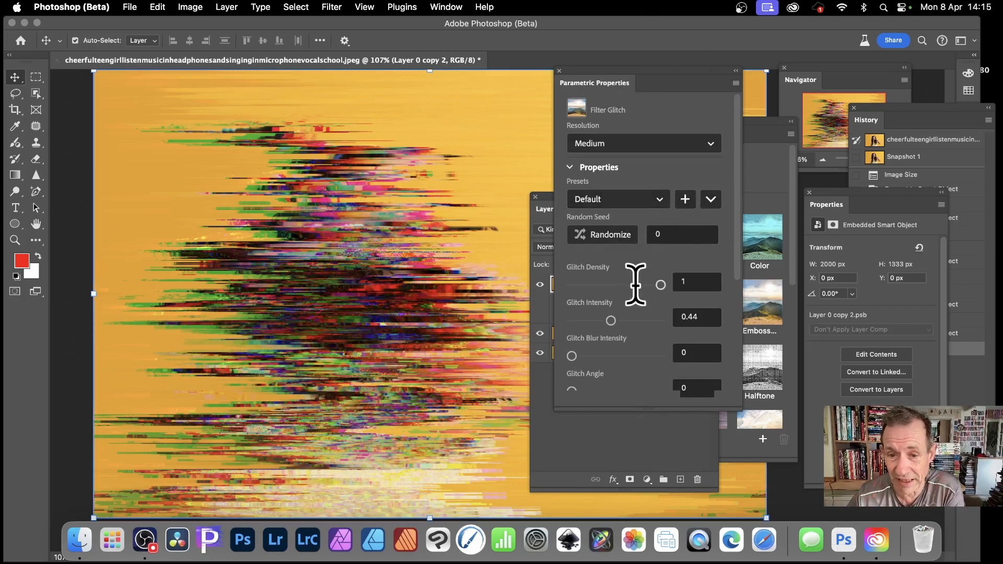
drag(661, 285, 577, 286)
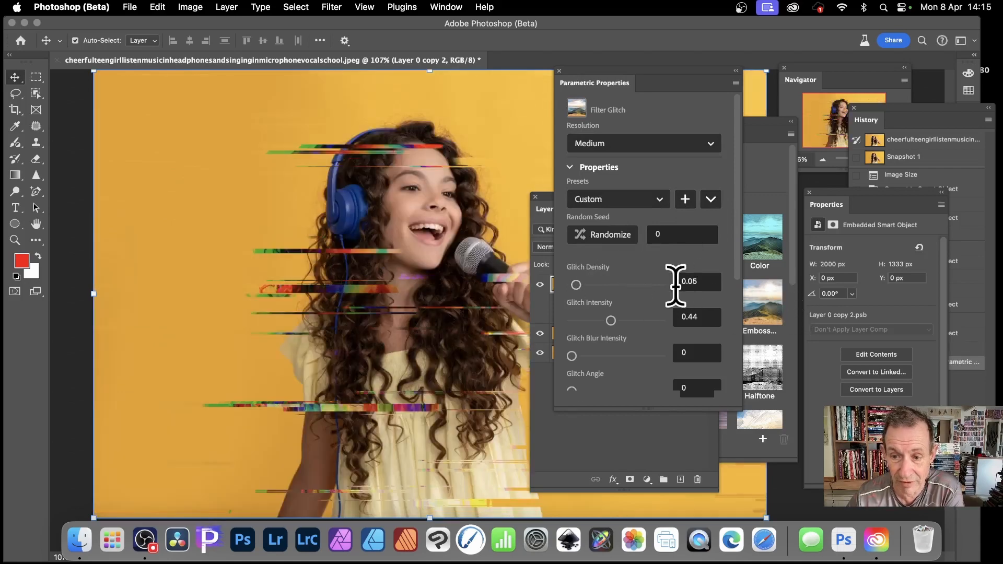
drag(714, 284, 671, 283)
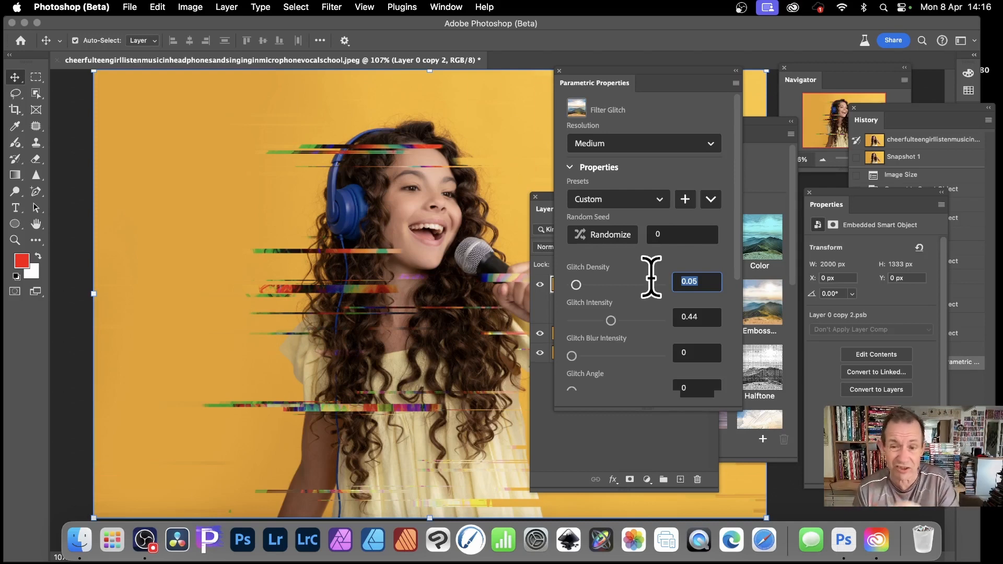
text(p)
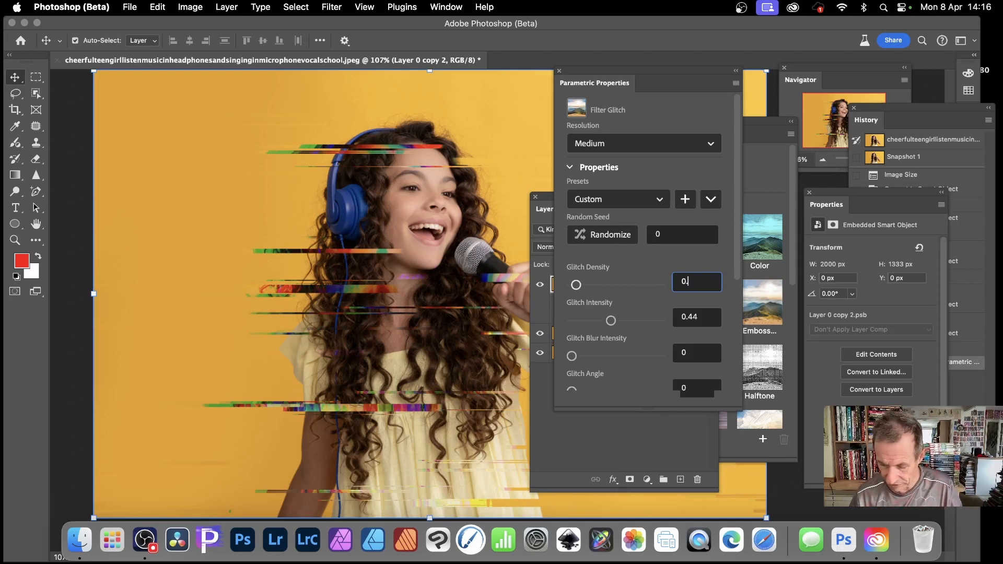
key(Return)
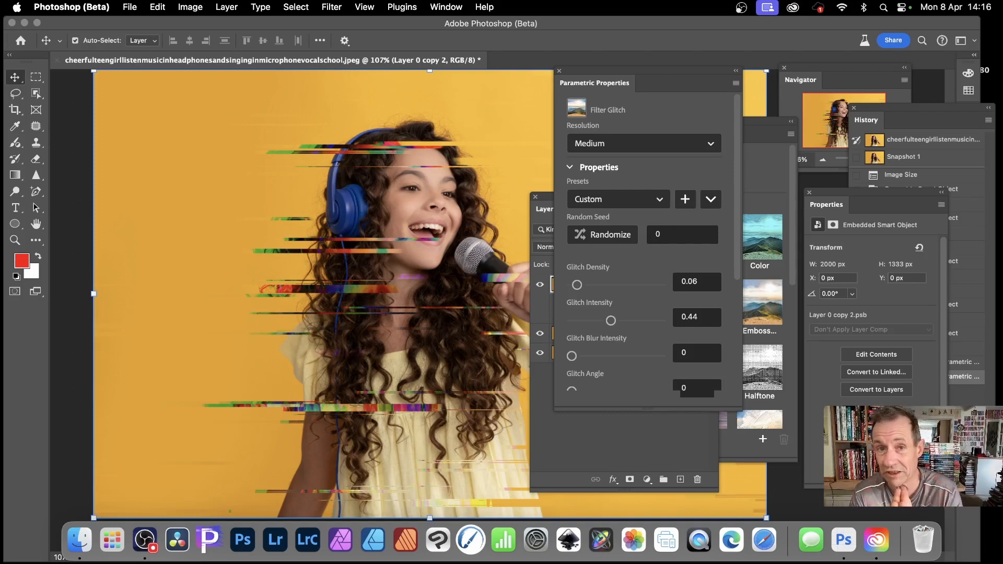
Save the current glitch settings as a new preset named with the author's first name followed by 1.
click(685, 199)
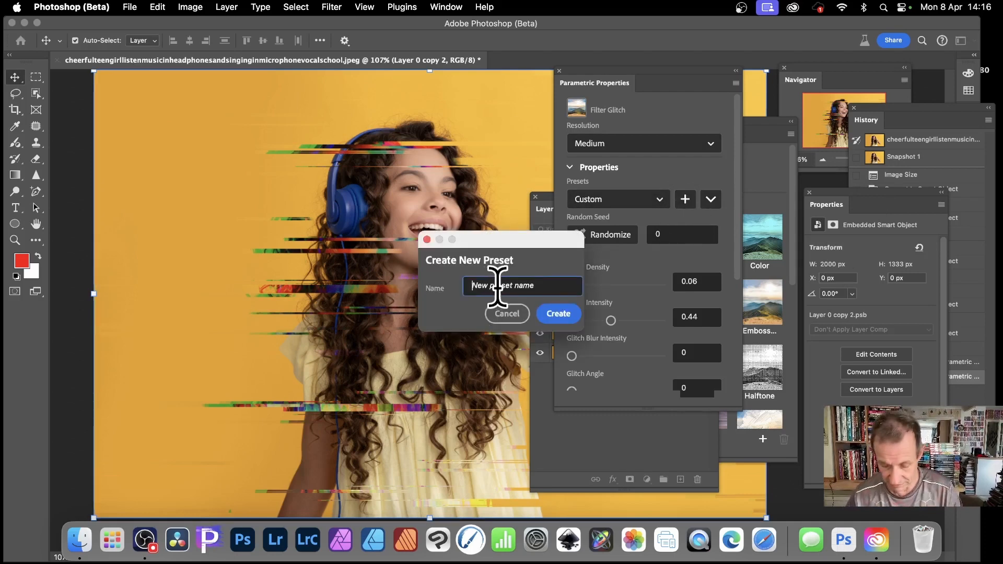
text(Andrew 1)
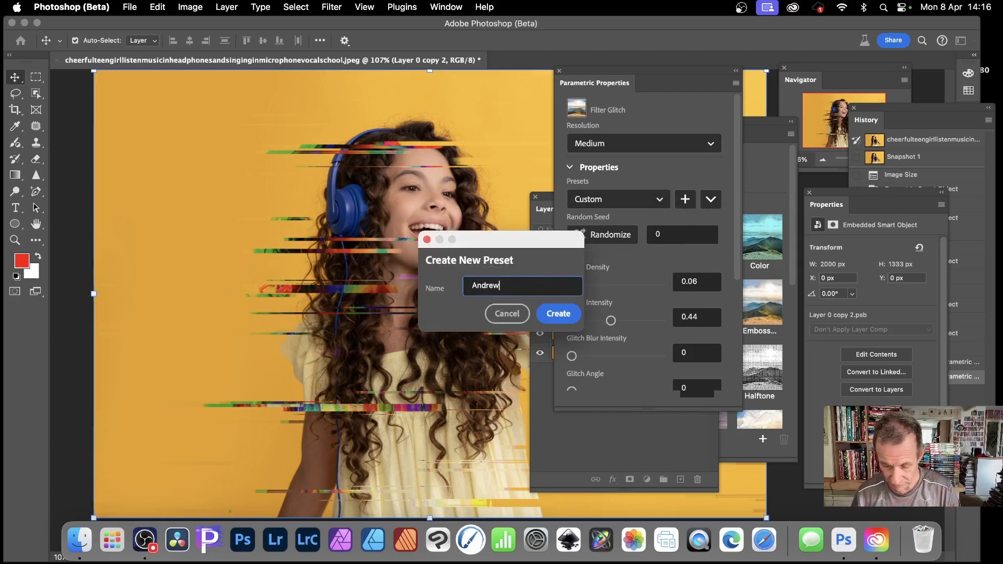
click(561, 313)
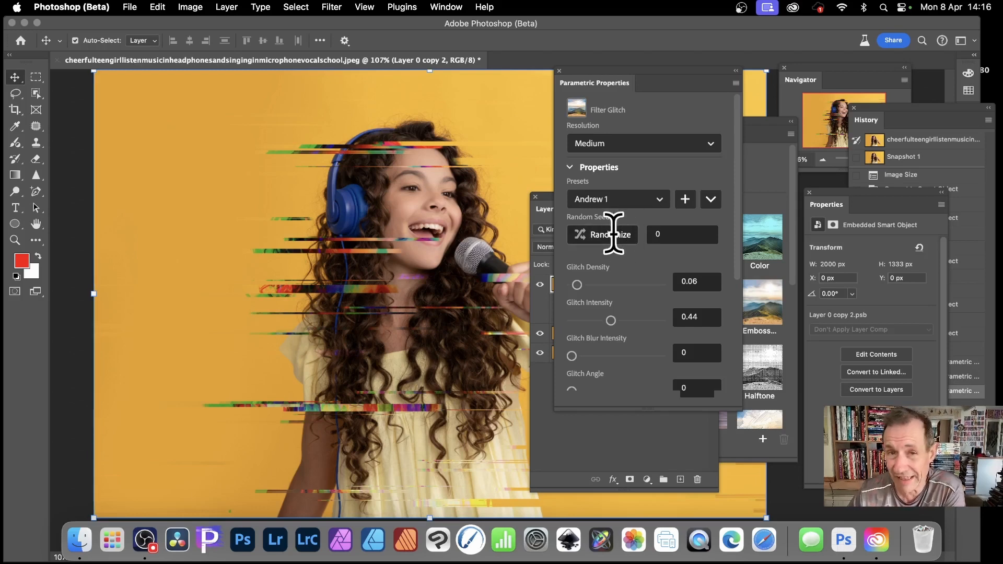
Randomize the random seed of the glitch effect several times to vary its pattern.
click(612, 235)
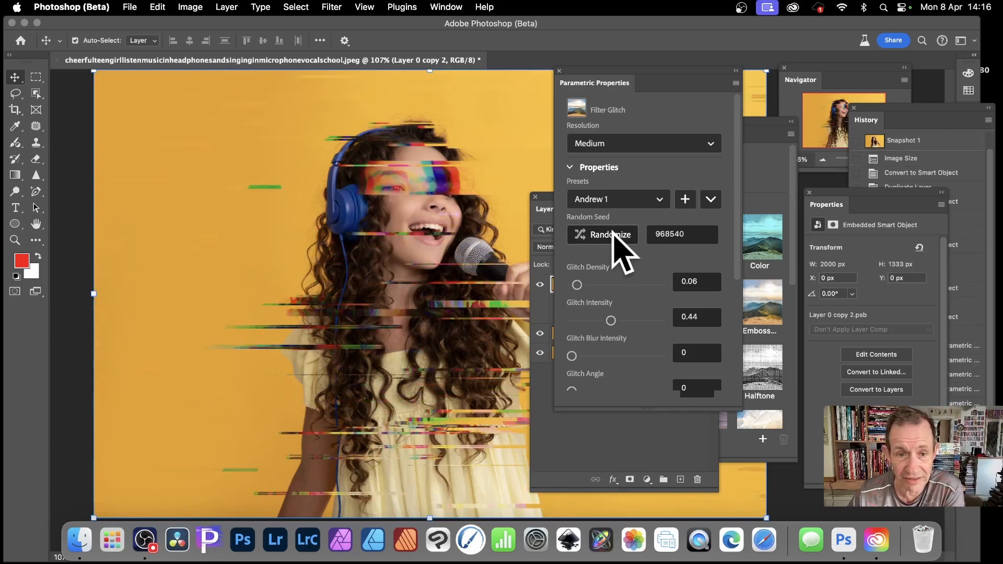
click(613, 234)
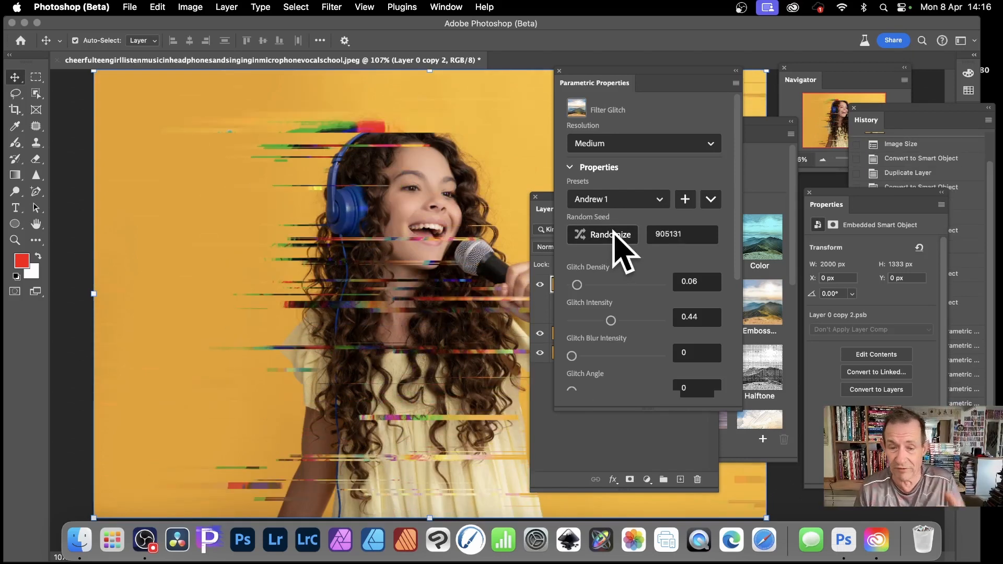
click(614, 235)
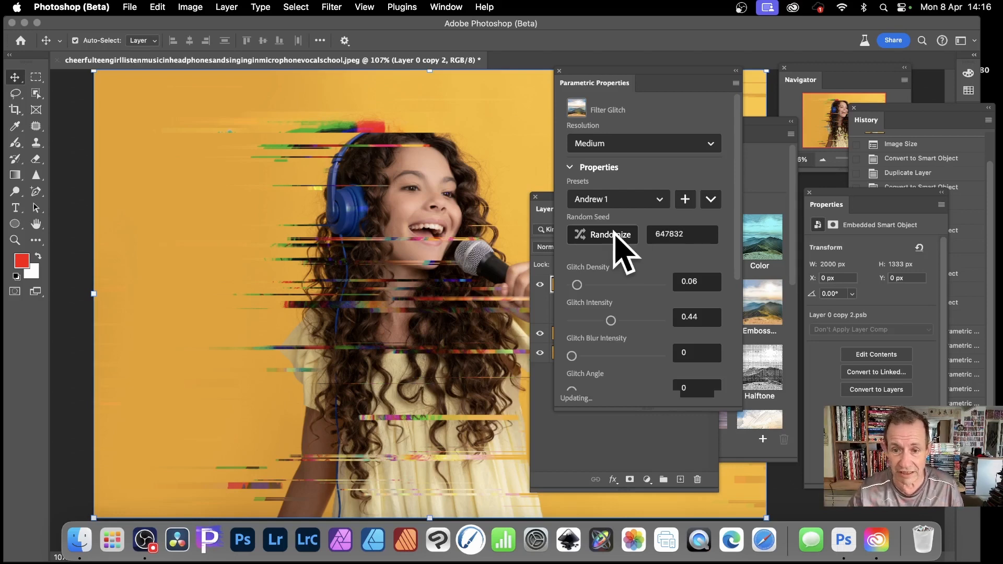
click(614, 234)
click(614, 235)
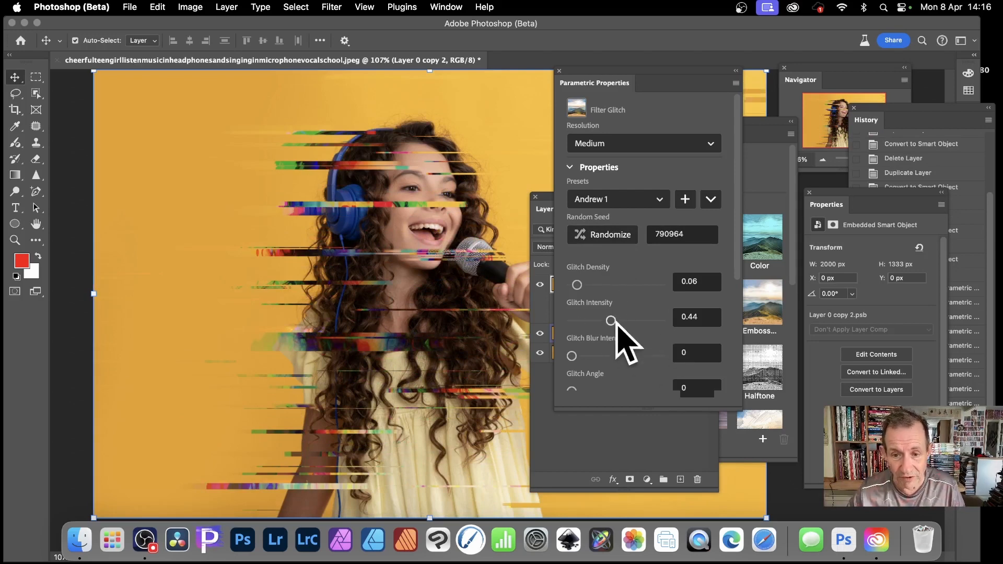
Reduce the Glitch Intensity to 0.05 and set the Glitch Blur Intensity to 0.09 after trying the blur at 1.
mouse_move(611, 321)
mouse_down()
mouse_move(547, 321)
mouse_move(550, 309)
mouse_up()
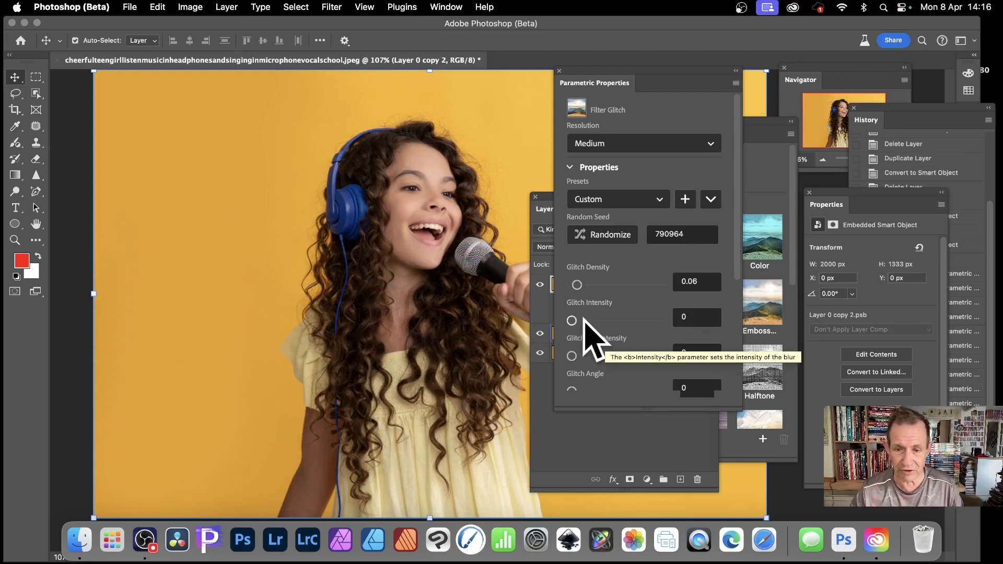
drag(577, 321, 577, 321)
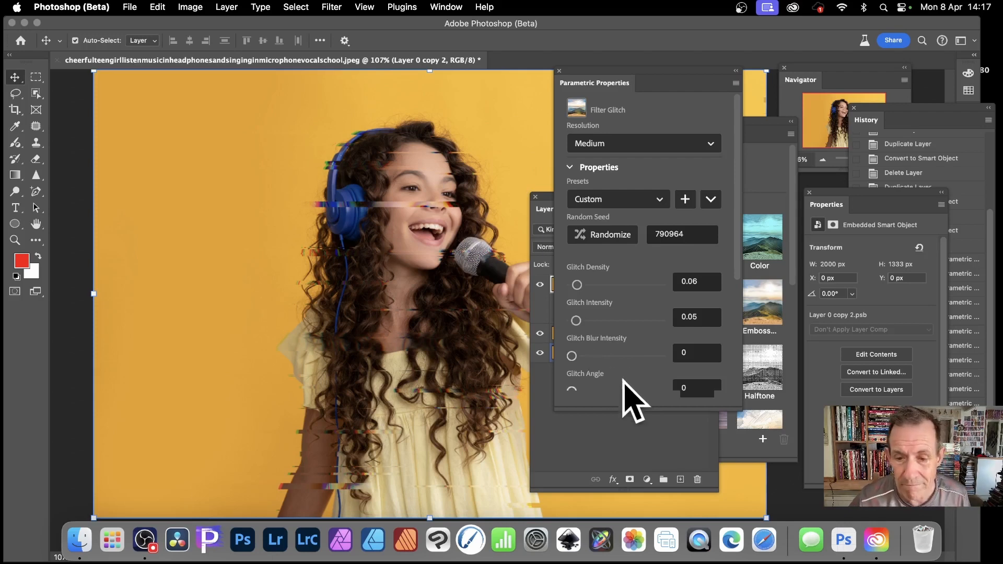
drag(576, 356, 685, 359)
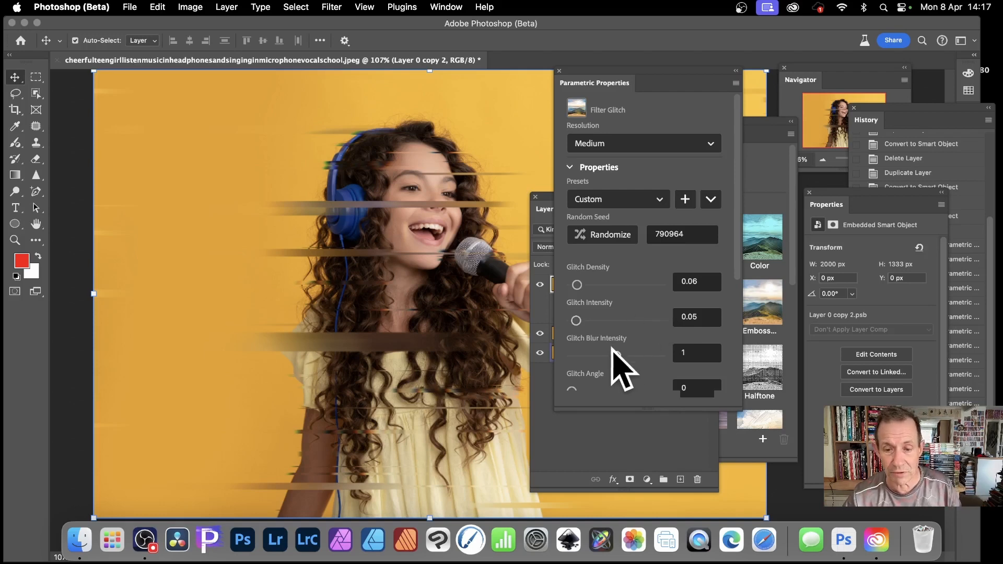
mouse_move(616, 355)
mouse_down()
mouse_move(591, 355)
mouse_move(658, 359)
mouse_move(579, 352)
mouse_up()
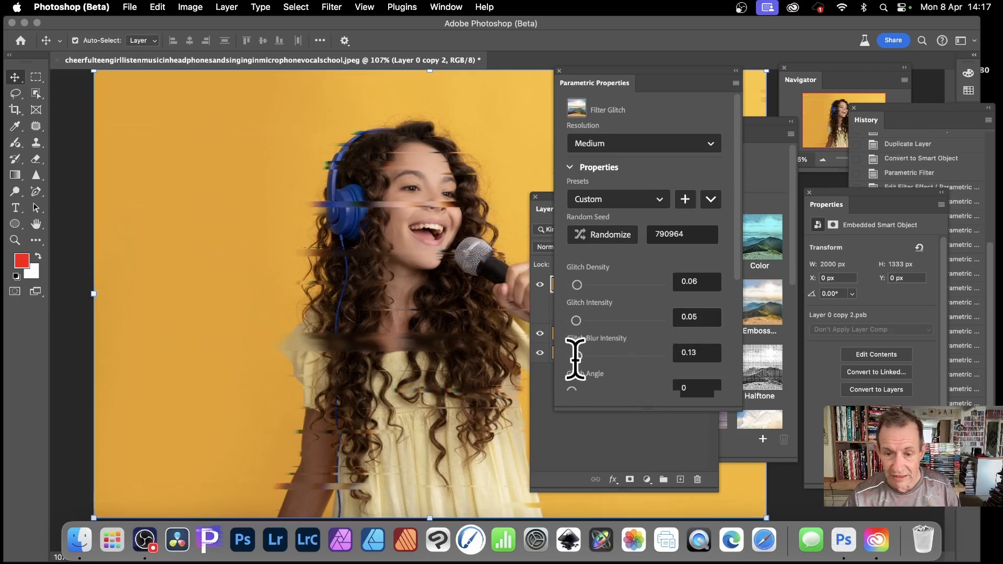
drag(578, 354, 577, 356)
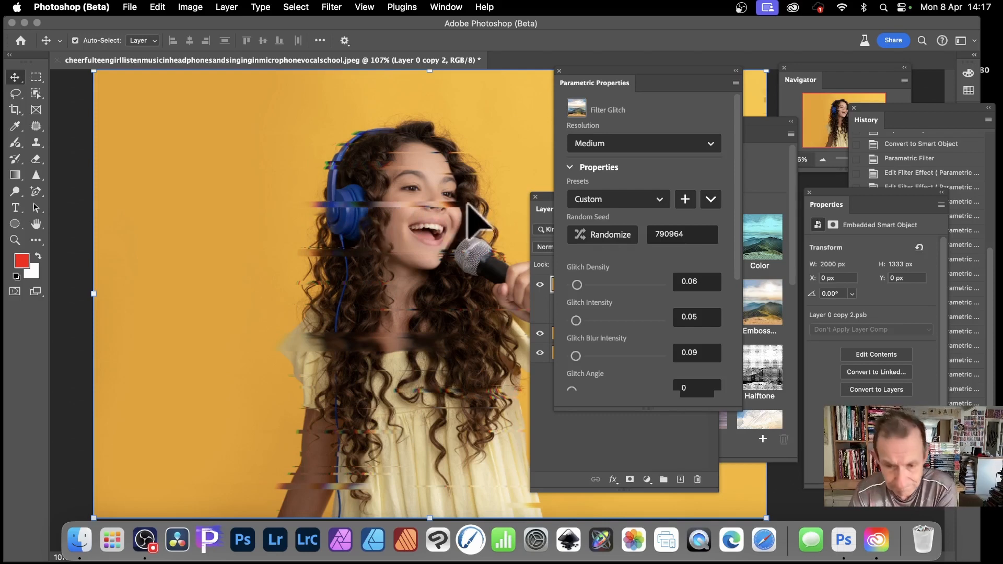
Try Glitch Angle values of 90 and 45, and set the angle to 135.
scroll(616, 273, down, 1)
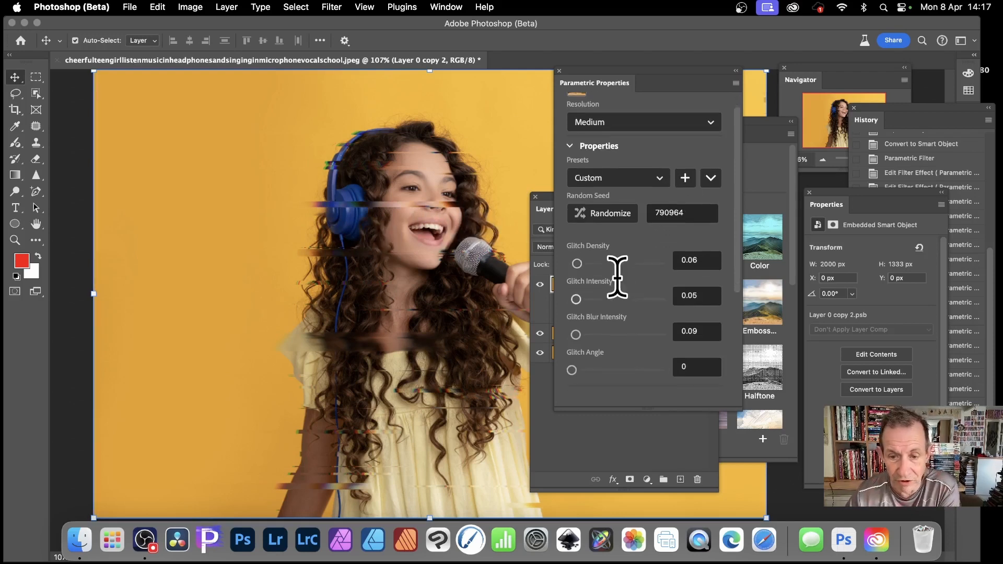
click(688, 366)
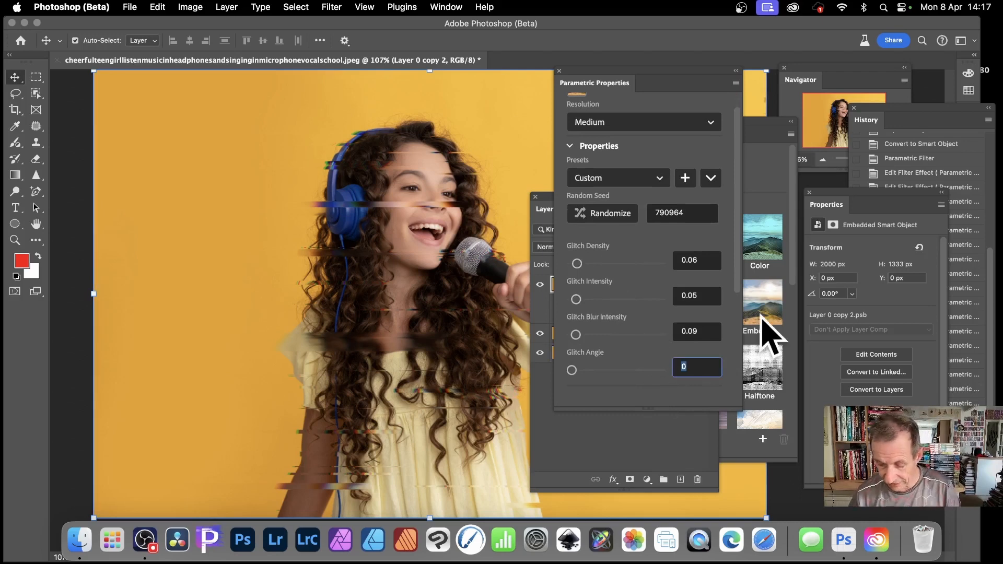
text(90)
key(Tab)
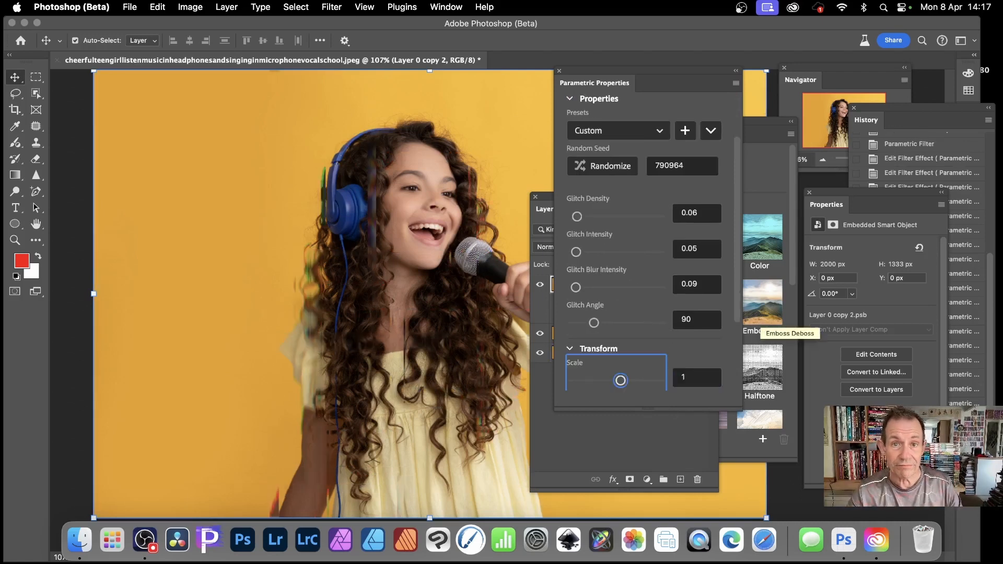
click(678, 320)
text(45)
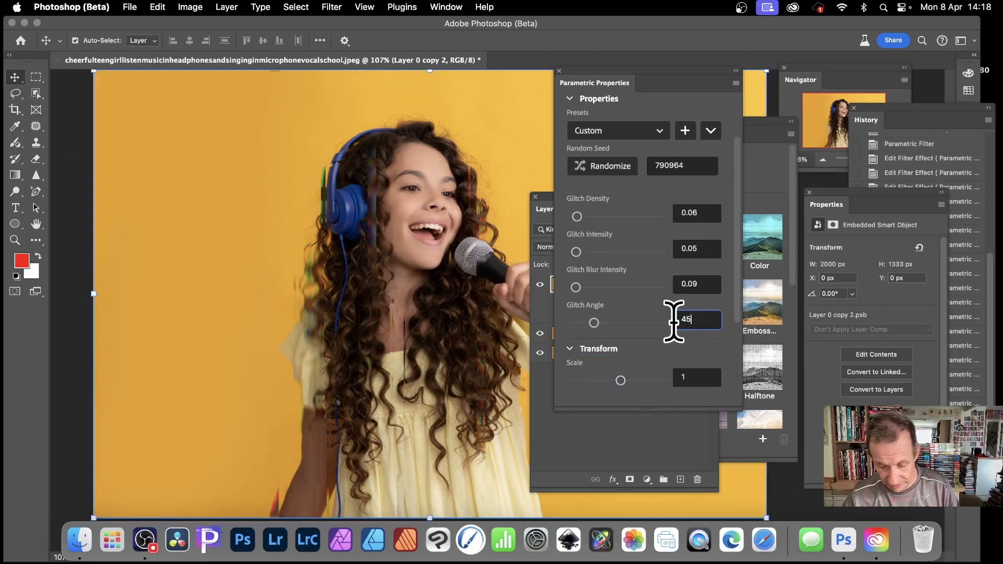
key(Tab)
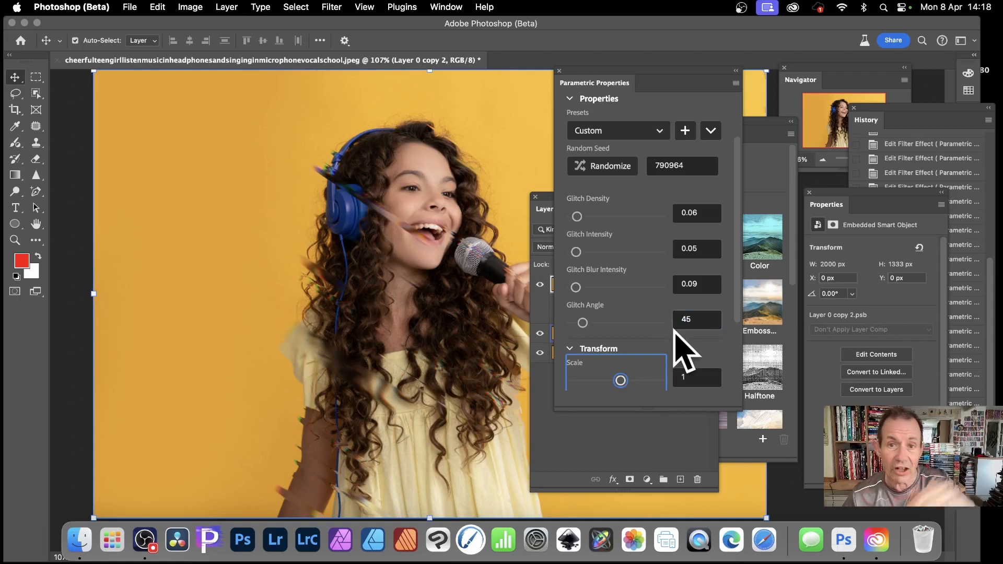
click(690, 319)
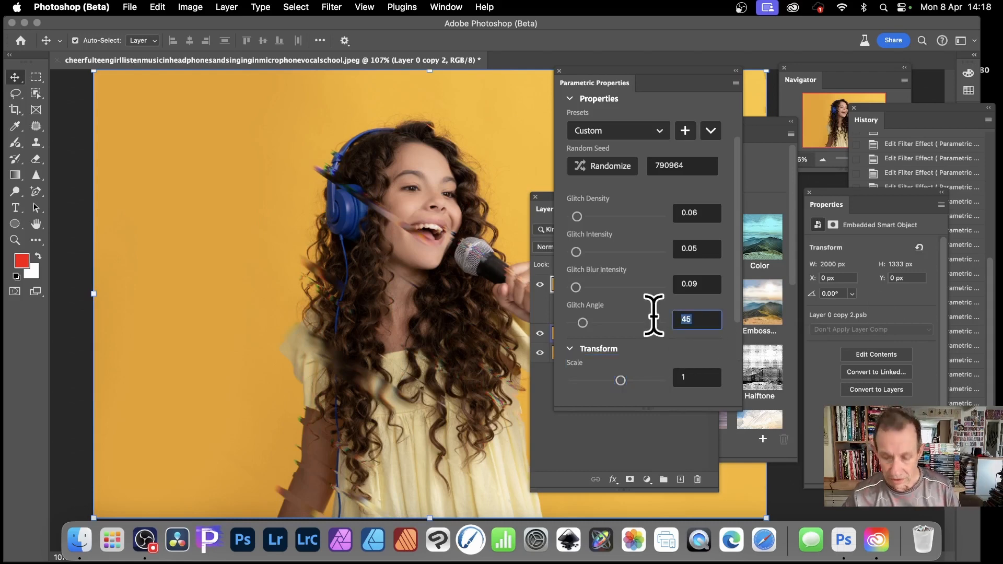
text(135)
key(Tab)
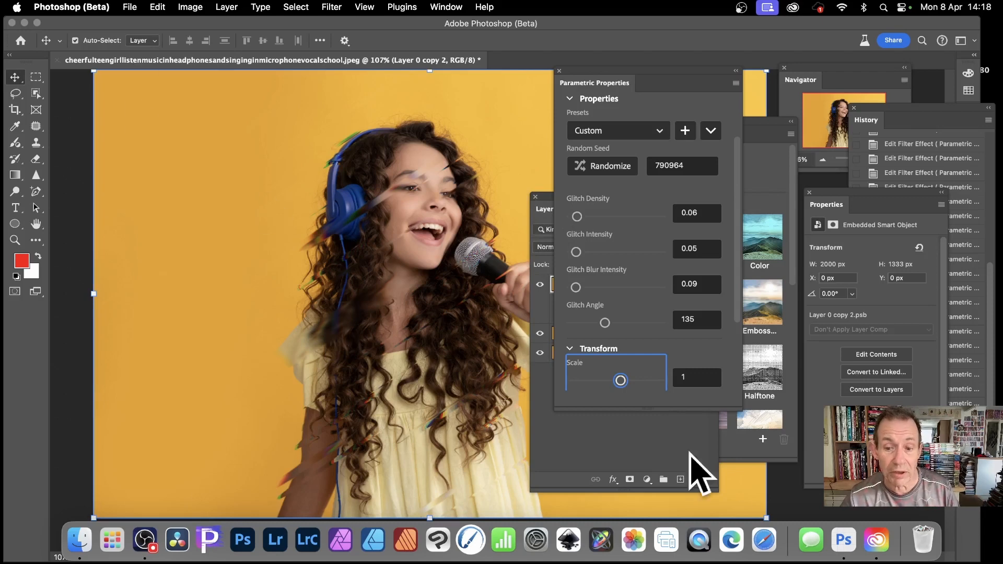
Try Transform scale values of -1.68, -0.05 and 2.23 on the glitch filter, and restore the scale to 1.
scroll(646, 308, down, 3)
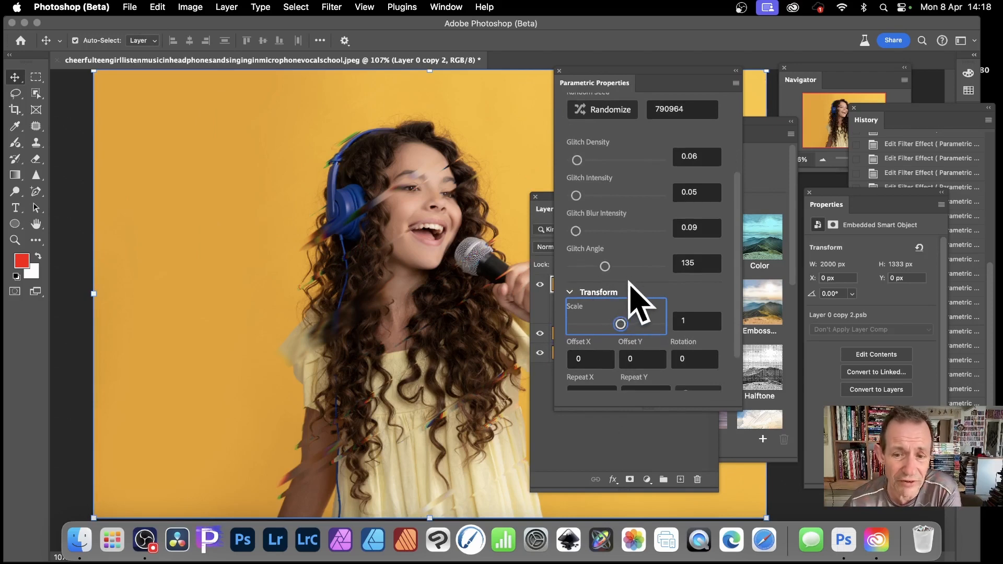
scroll(630, 282, down, 3)
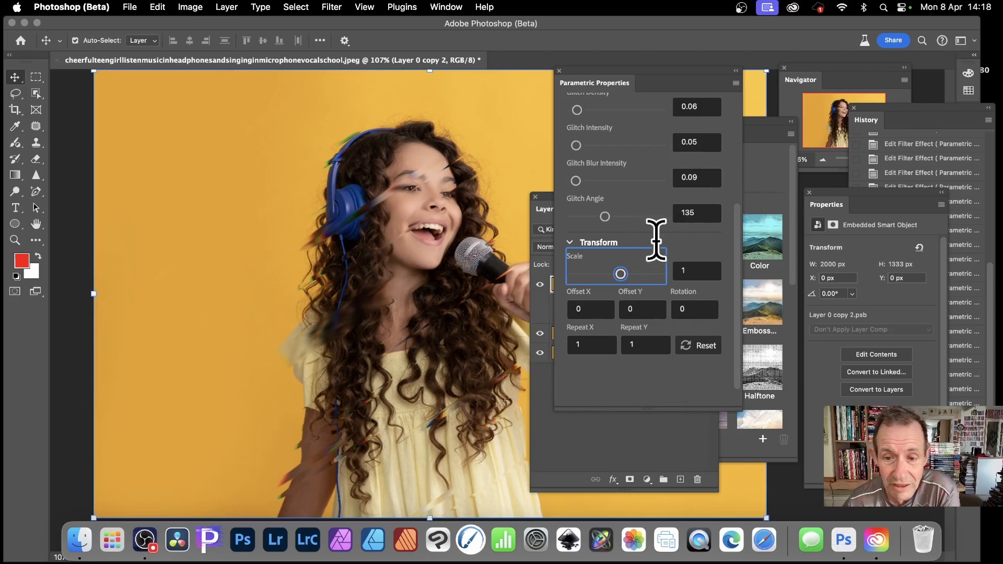
drag(622, 273, 611, 271)
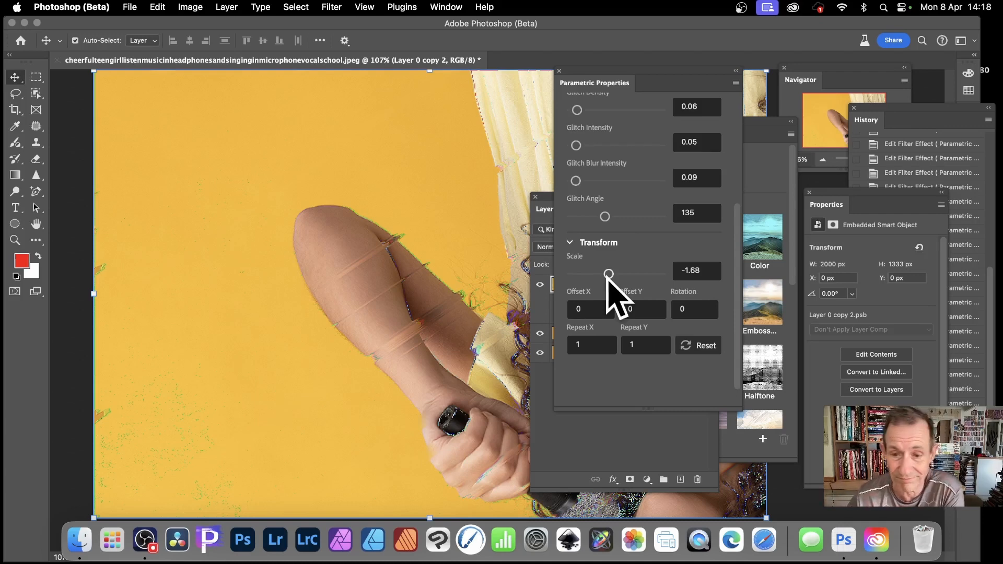
click(616, 276)
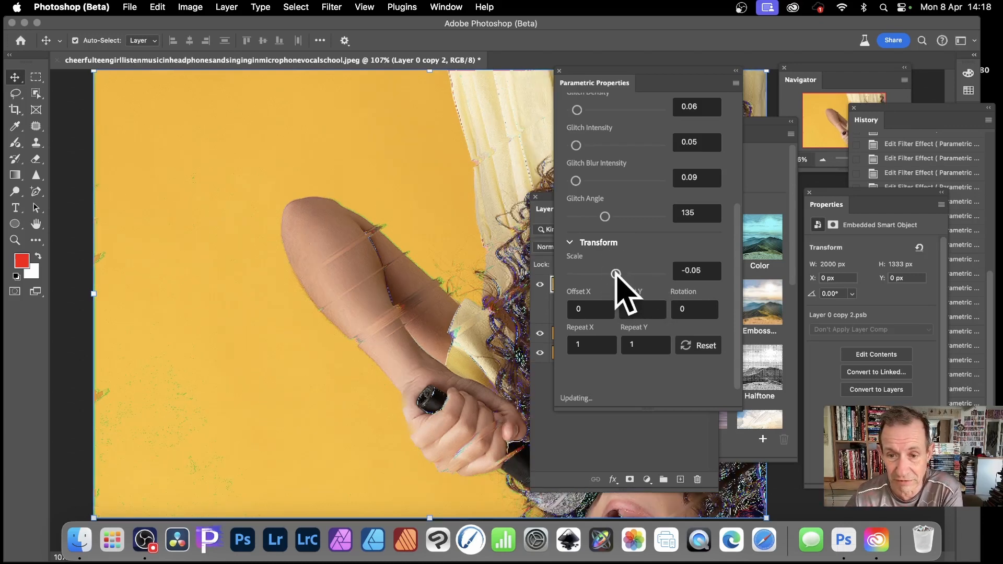
drag(617, 274, 624, 275)
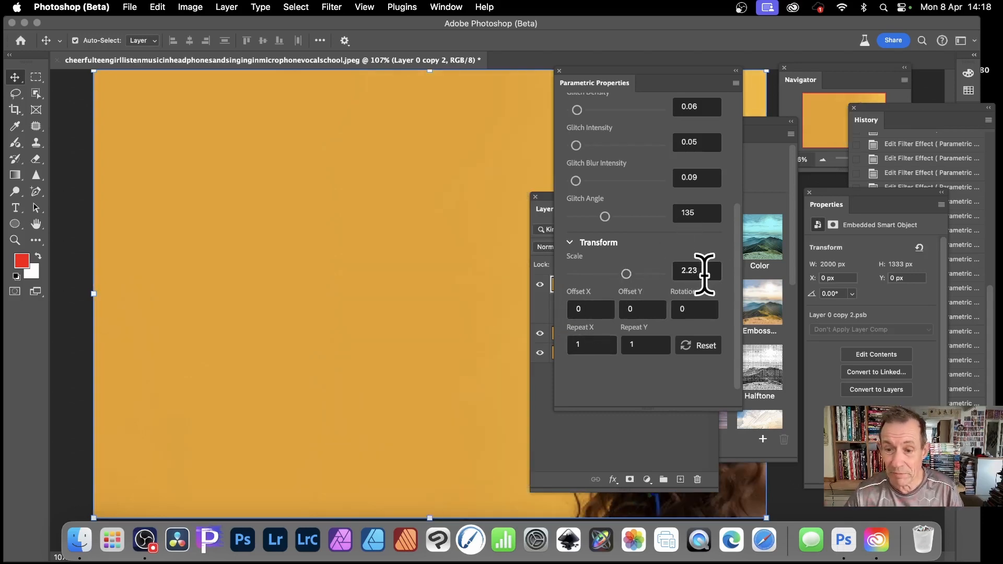
drag(704, 271, 669, 266)
key(BackSpace)
text(1)
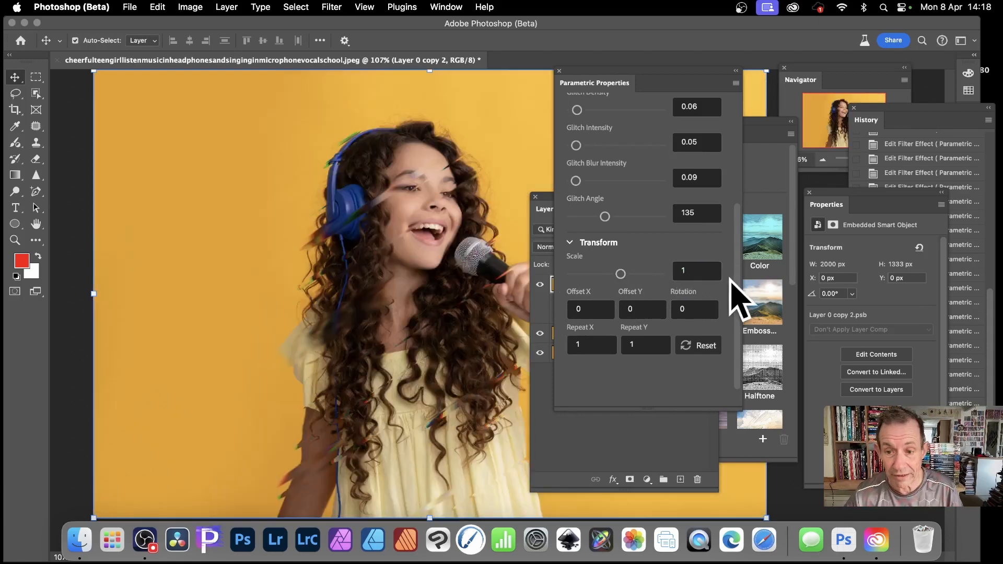
Try a Repeat X value of 2 in the filter's Transform settings, and restore it to 1.
drag(585, 345, 559, 345)
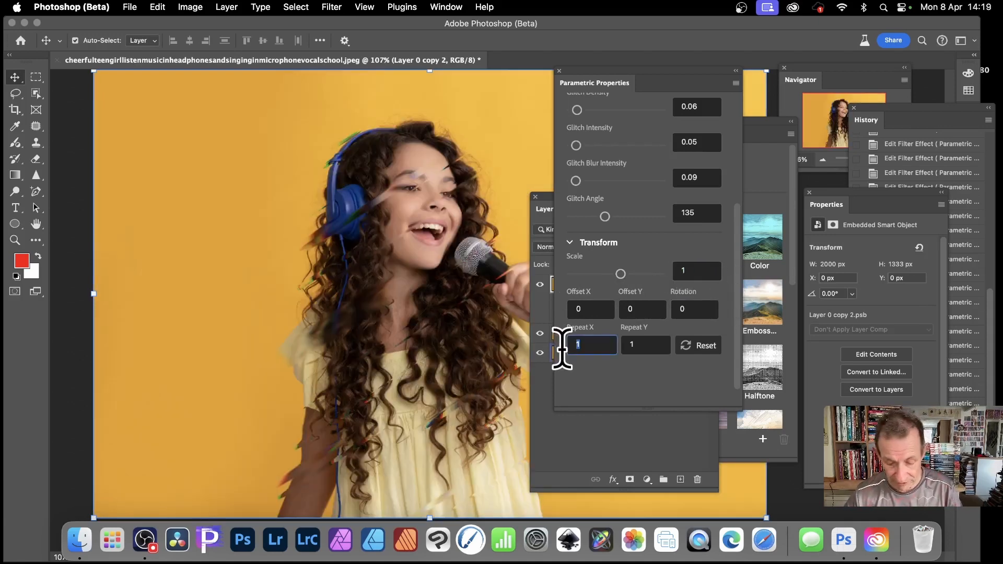
text(2)
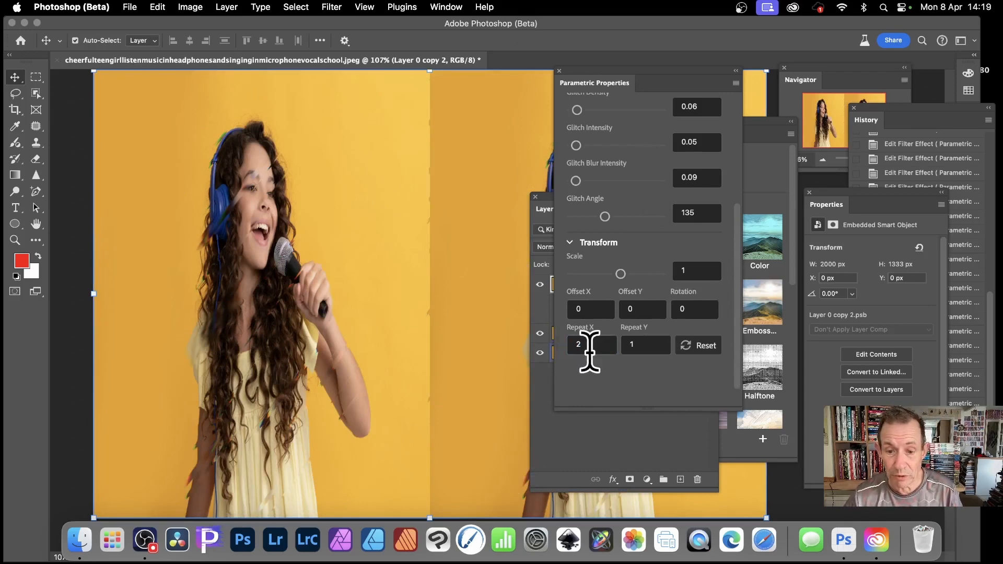
drag(589, 347, 567, 345)
text(1)
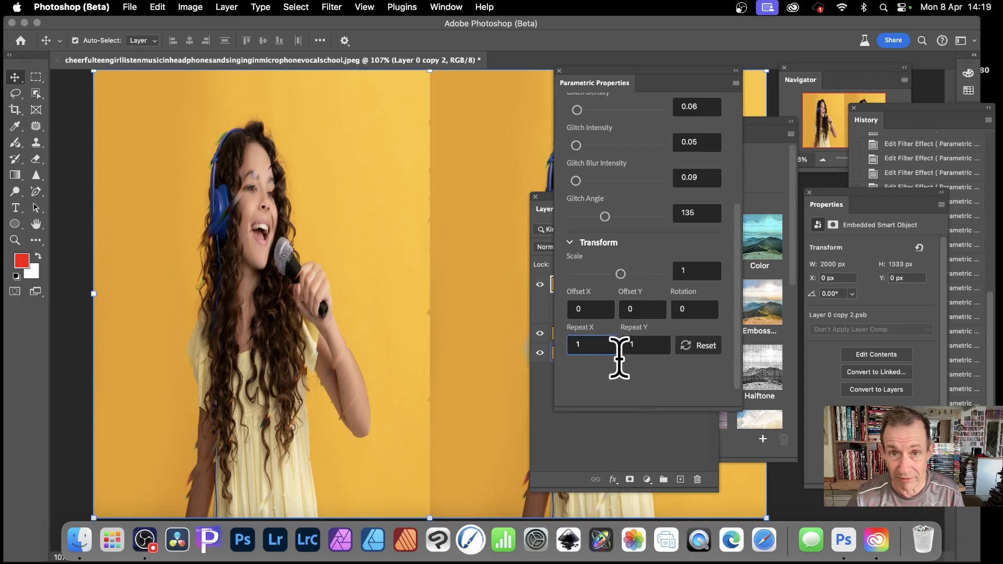
key(Return)
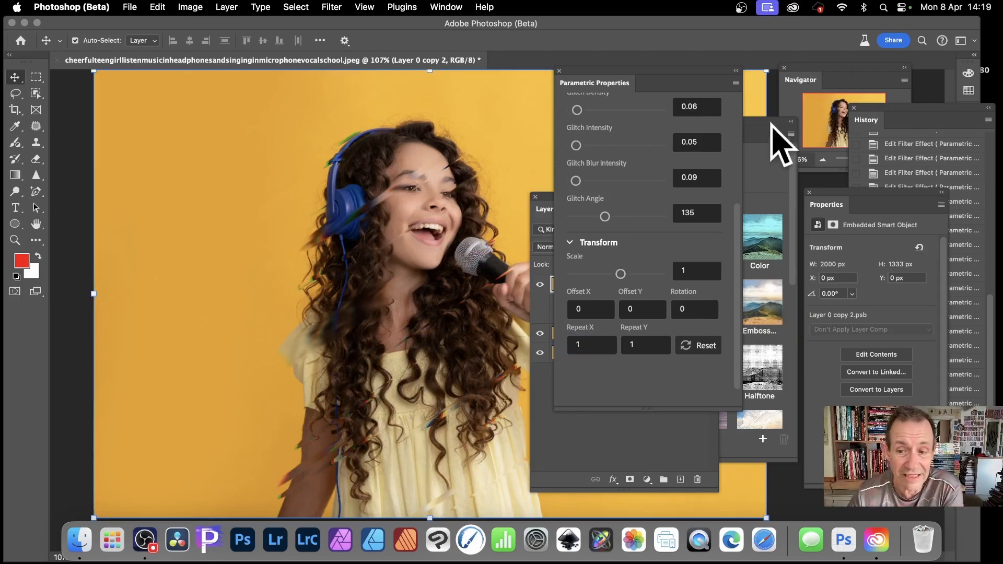
Bring the layer stack back to the front and deselect all layers.
click(660, 436)
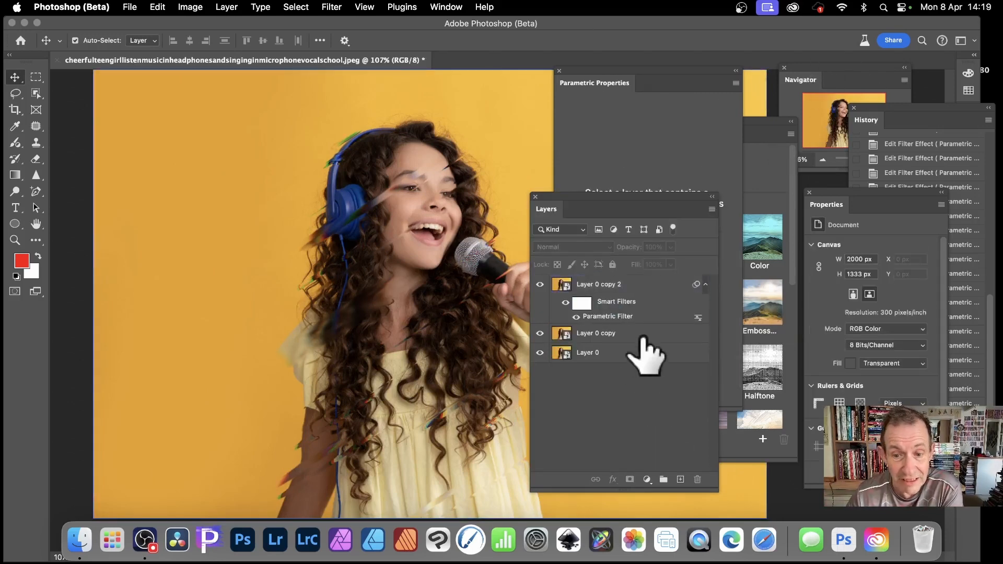
Examine the Parametric Filter entry on Layer 0 copy 2 alongside its editable Filter Glitch properties.
click(558, 286)
click(607, 334)
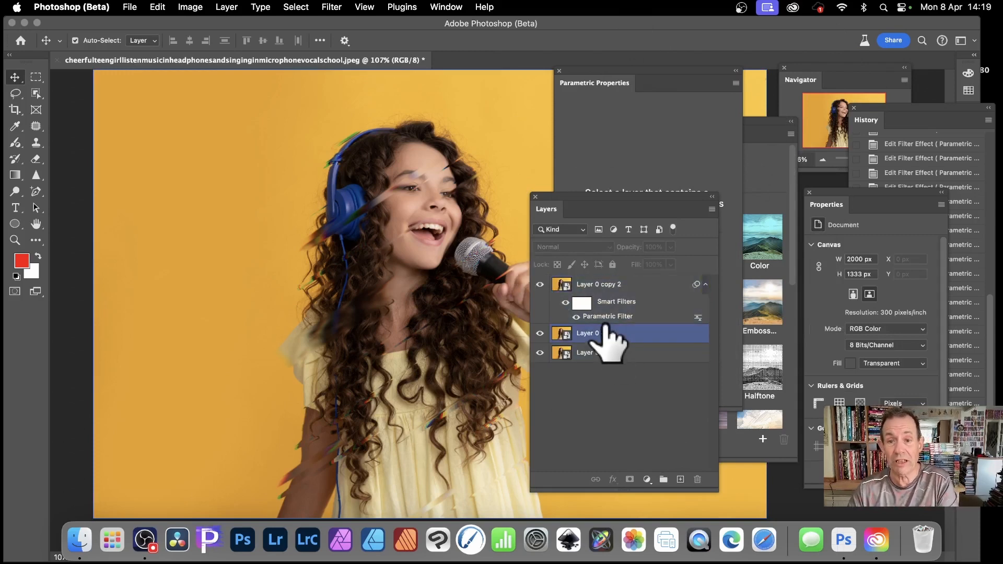
click(638, 74)
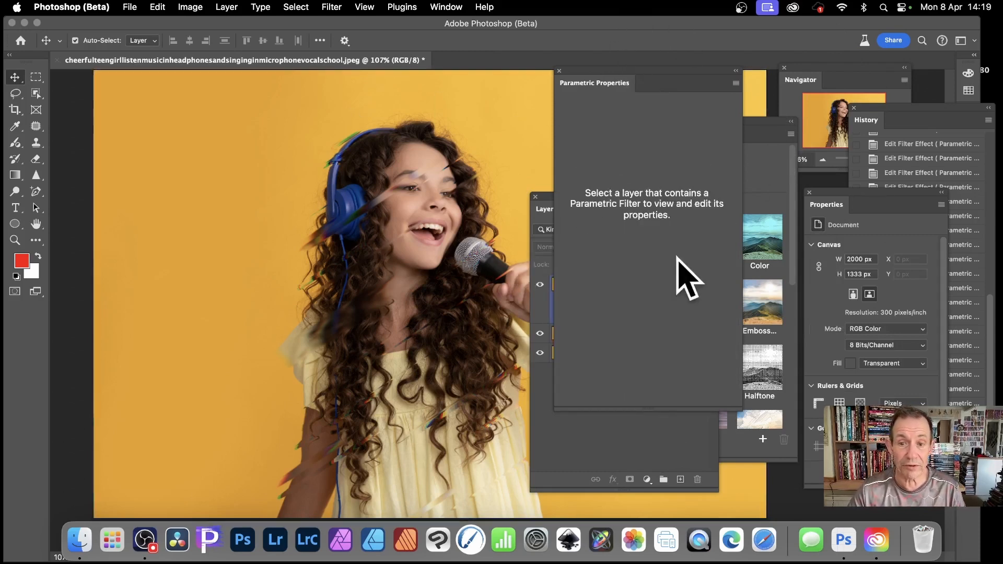
click(560, 471)
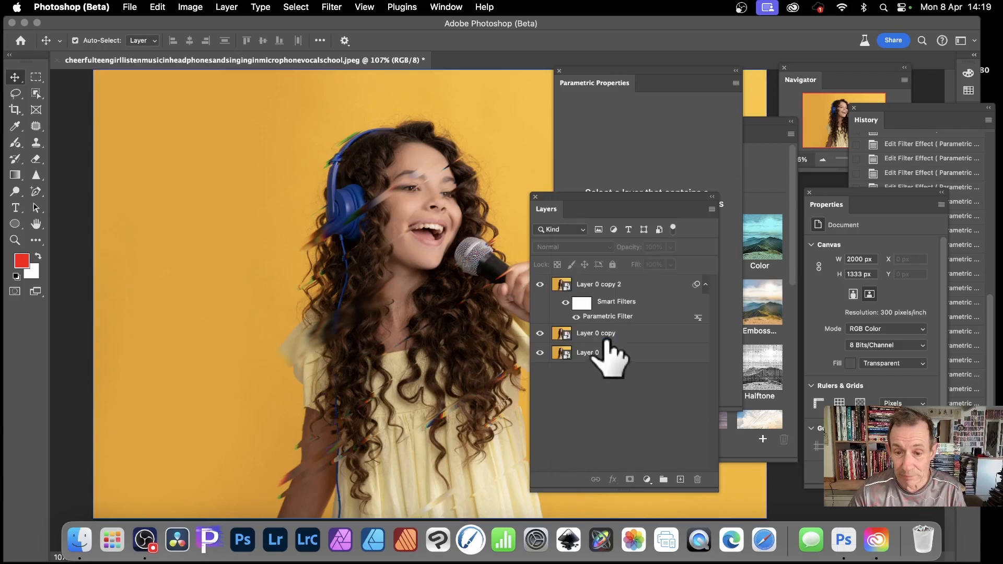
click(612, 319)
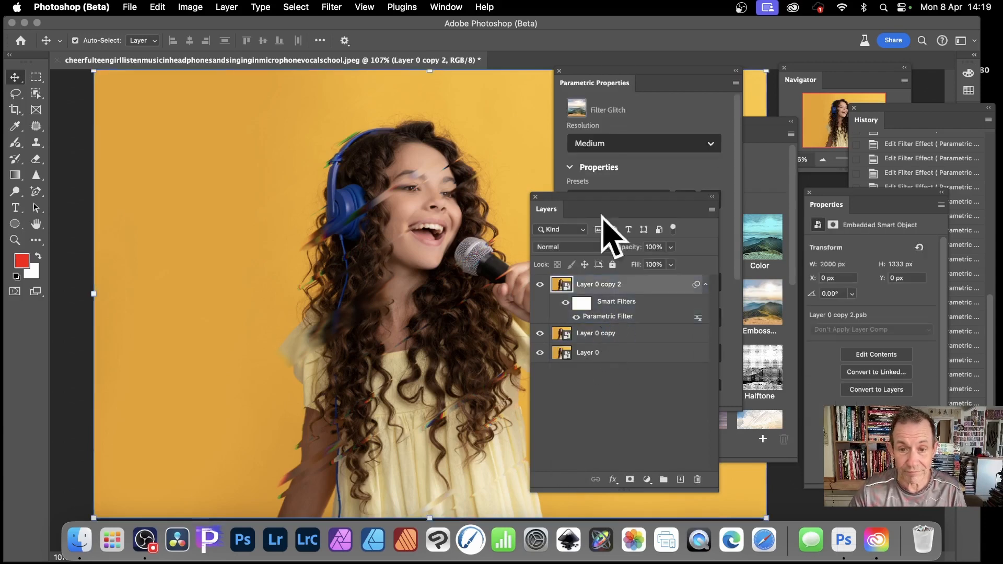
click(623, 73)
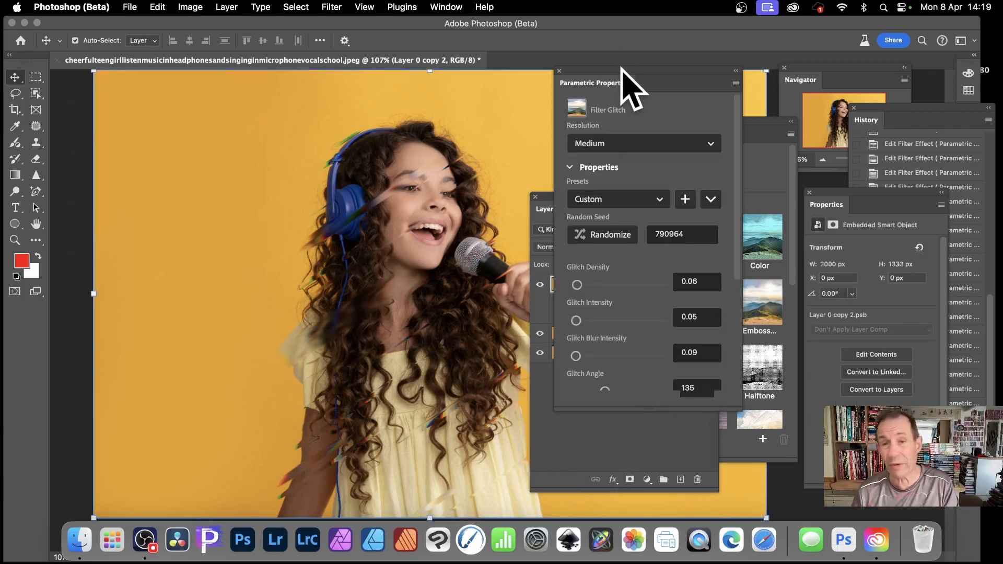
click(582, 448)
click(595, 320)
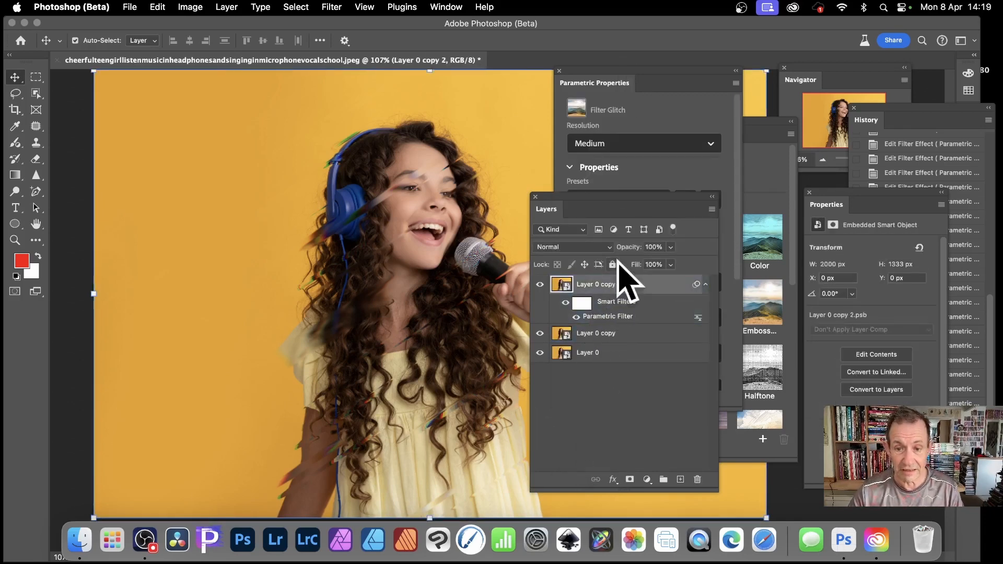
click(665, 73)
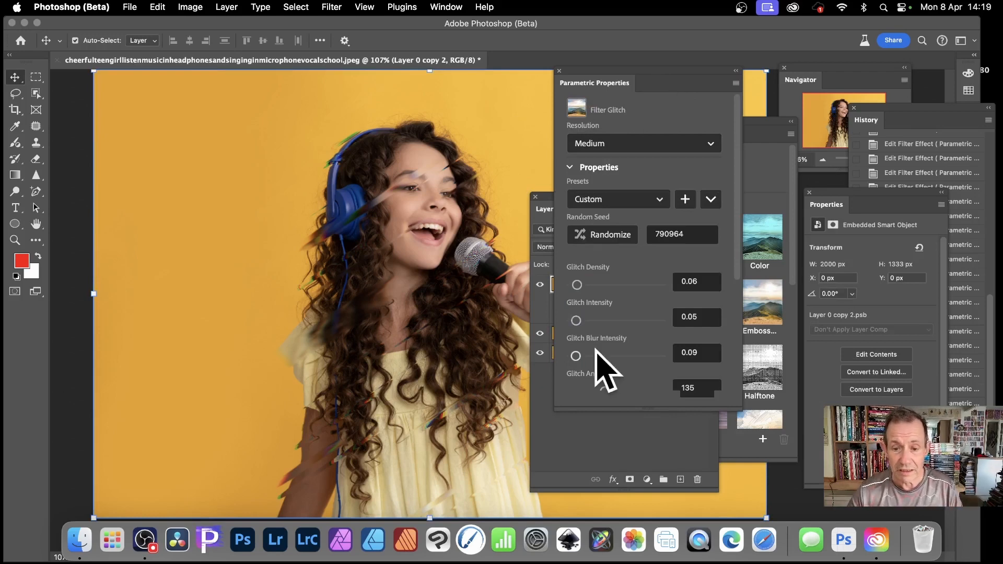
click(600, 432)
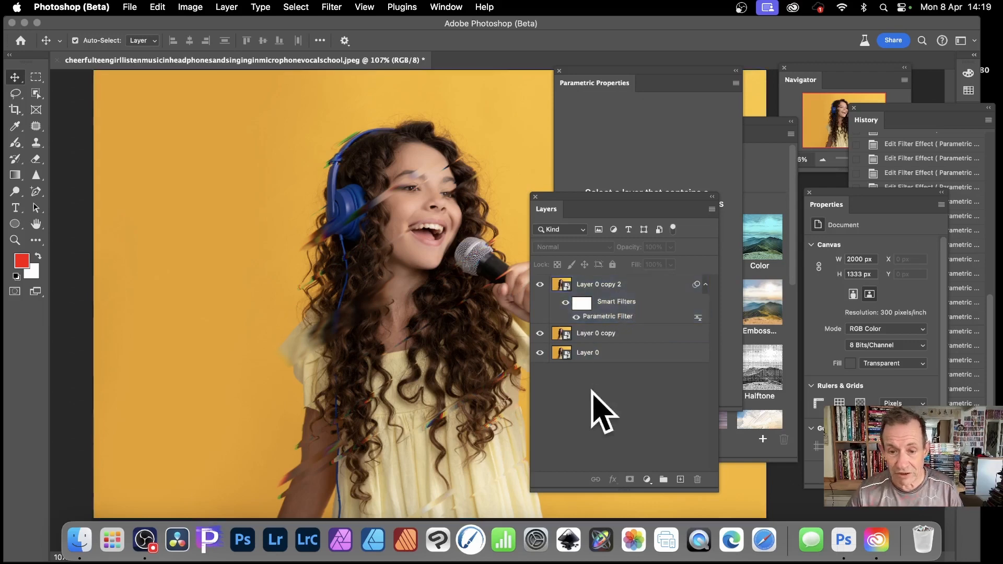
Select Layer 0 copy 2 and review its available layer blend modes, keeping Normal.
click(613, 289)
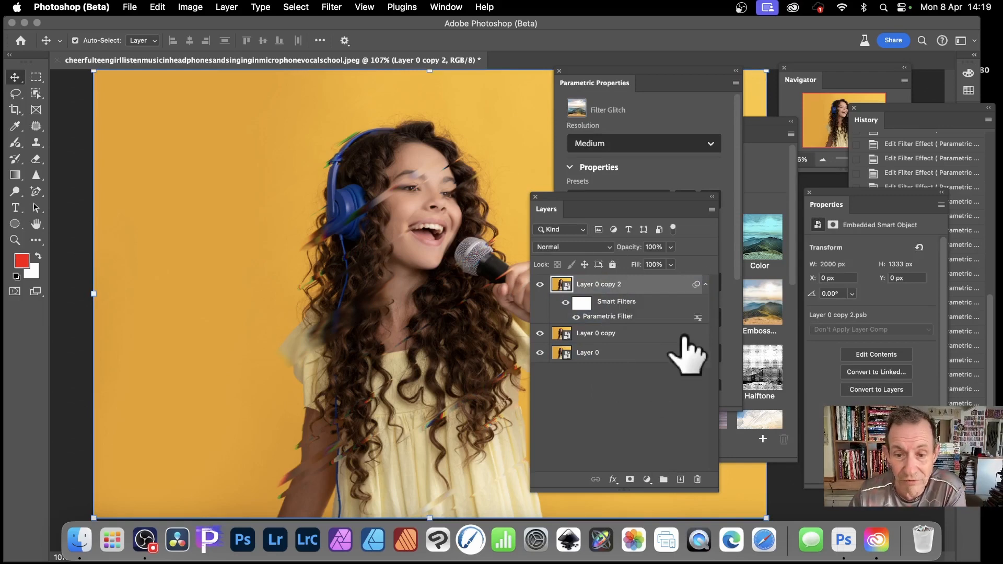
click(570, 246)
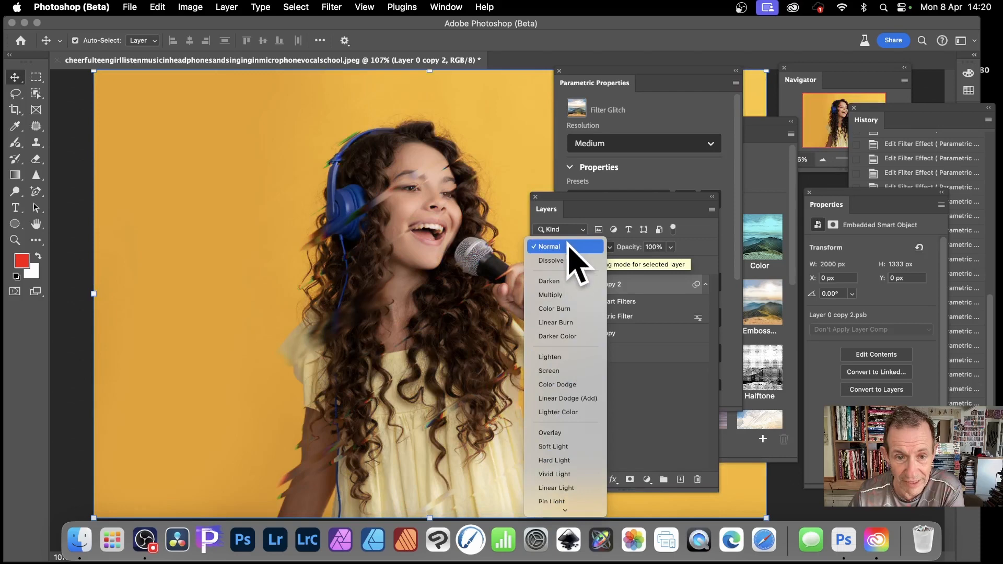
click(570, 247)
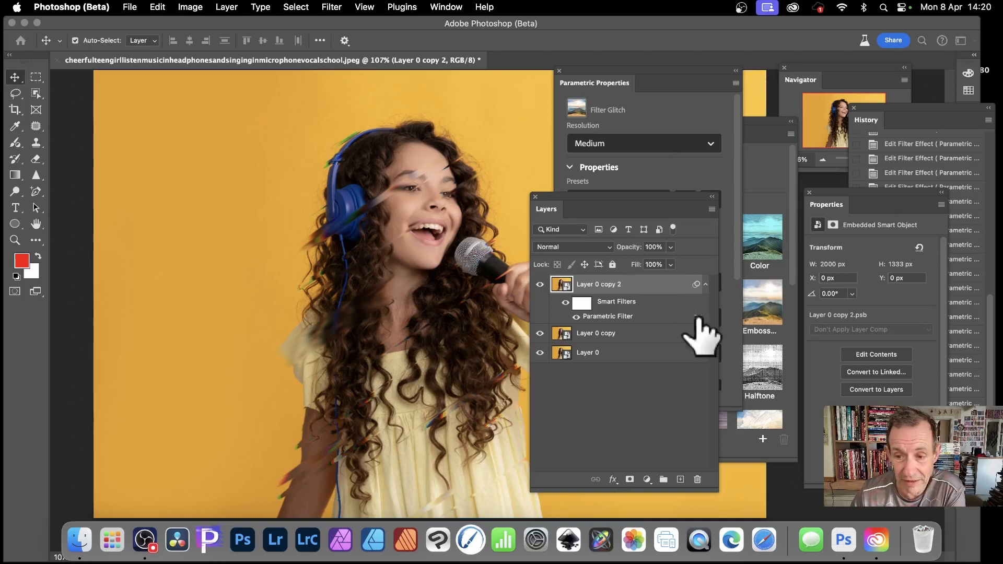
Open the blending options of the Parametric Filter on Layer 0 copy 2 and centre the preview on the girl's face.
double_click(698, 317)
drag(781, 131, 177, 188)
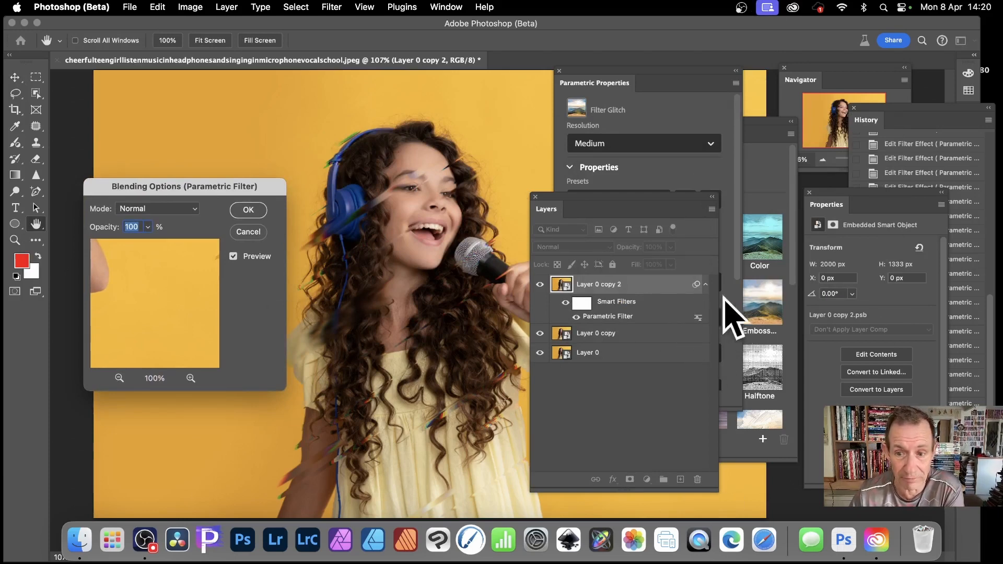
drag(188, 186, 218, 174)
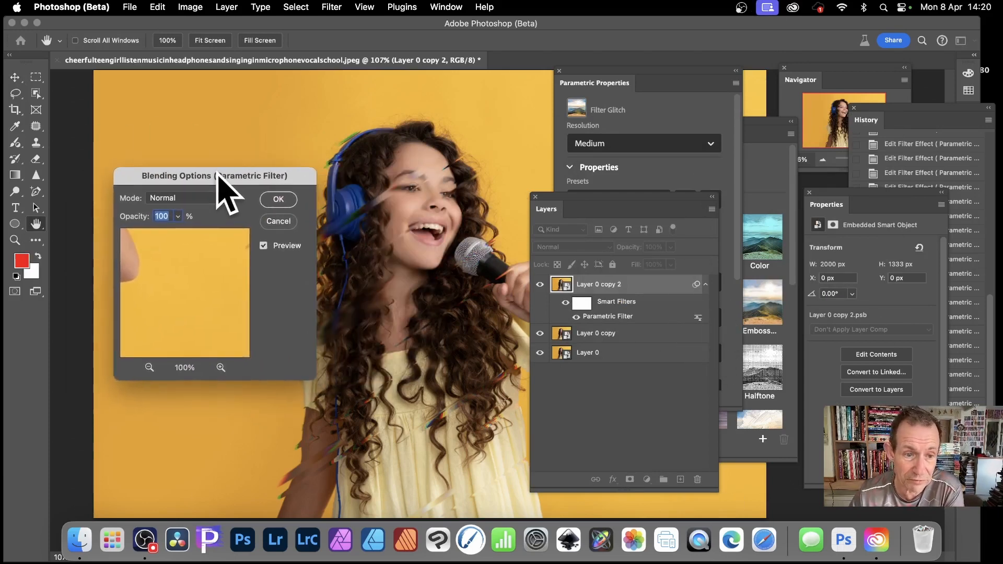
drag(214, 320, 377, 413)
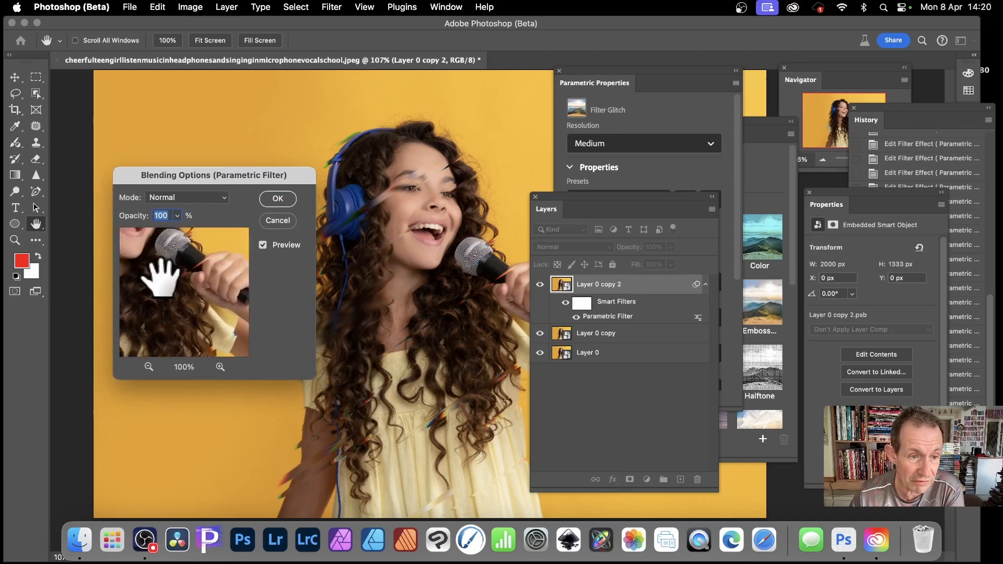
drag(161, 273, 202, 347)
Try the Darken, Color Burn and Overlay blend modes on the filter, and cancel the blending changes.
click(189, 198)
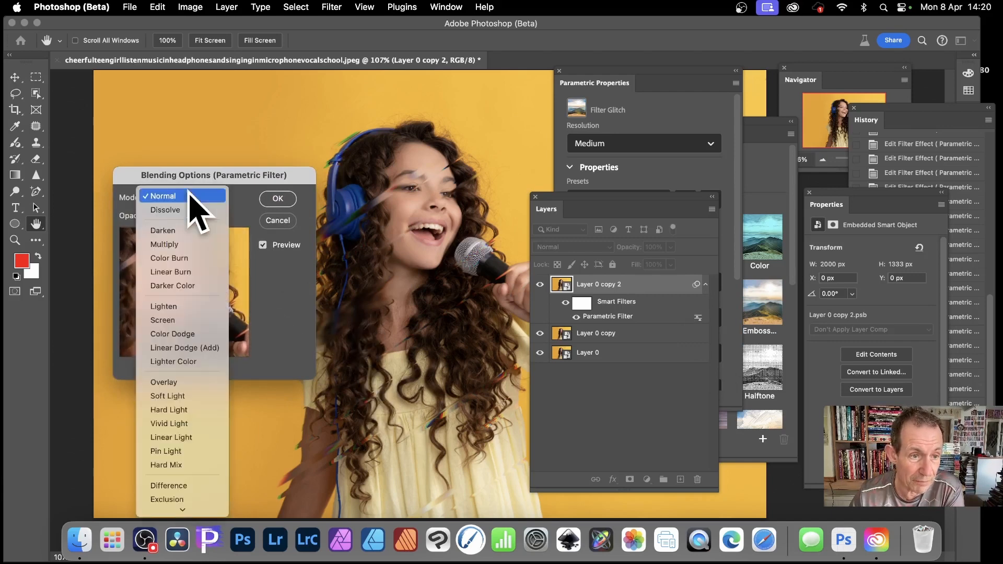
click(195, 230)
click(199, 199)
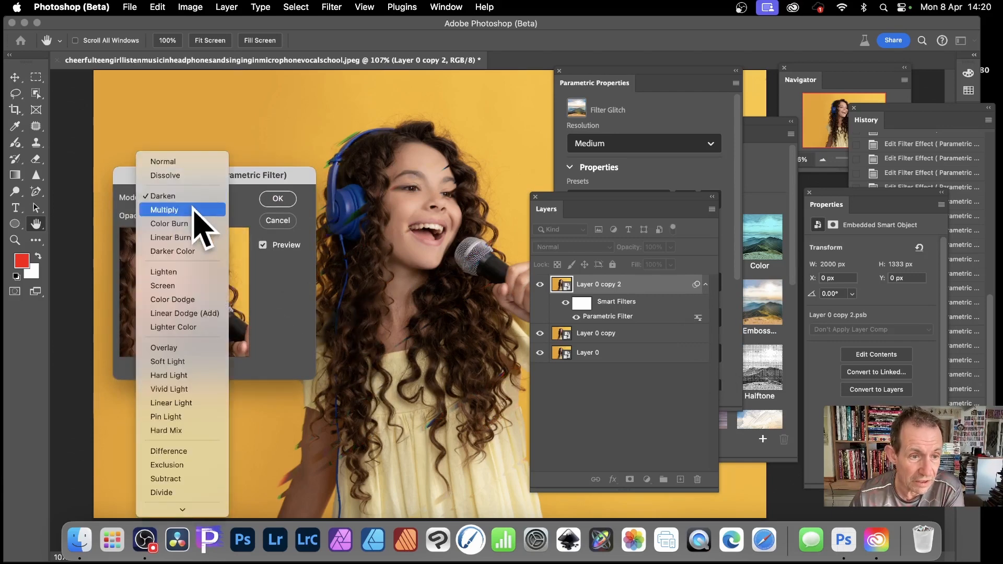
click(199, 221)
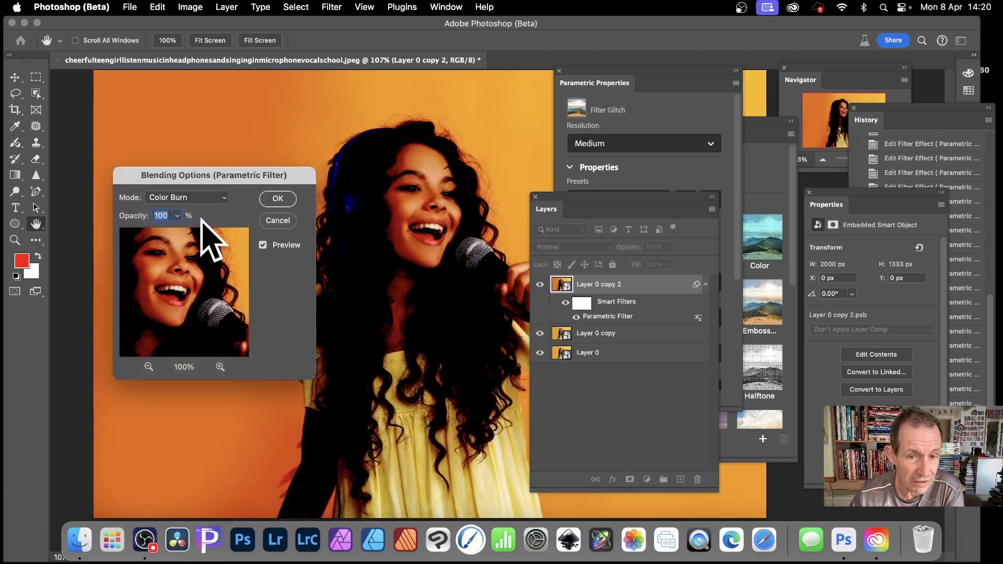
click(191, 198)
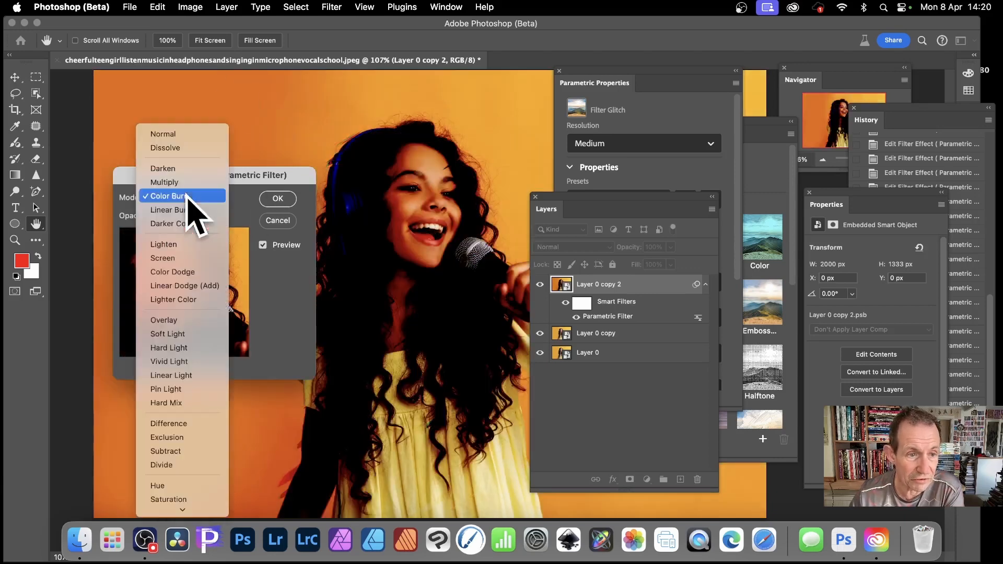
click(202, 321)
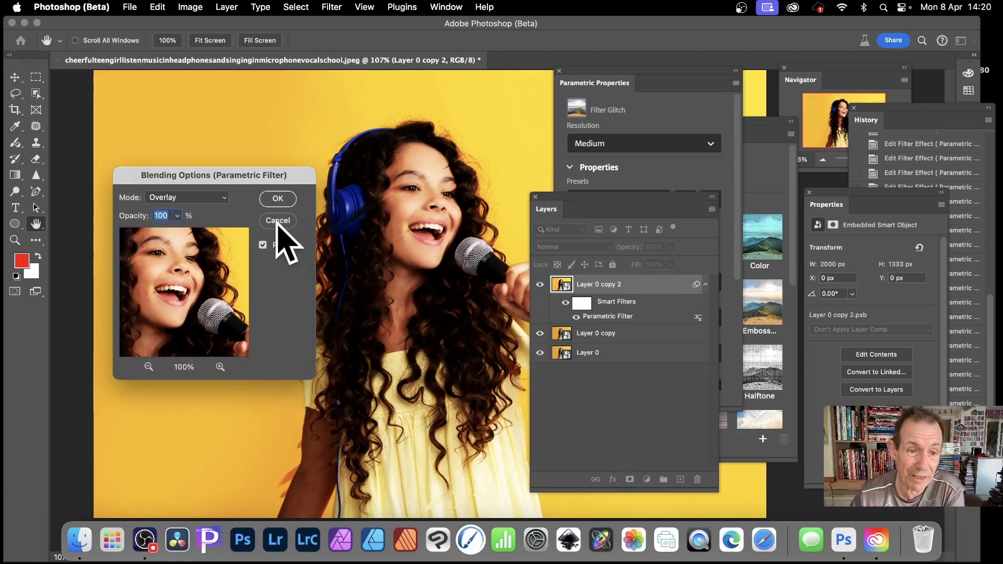
click(277, 220)
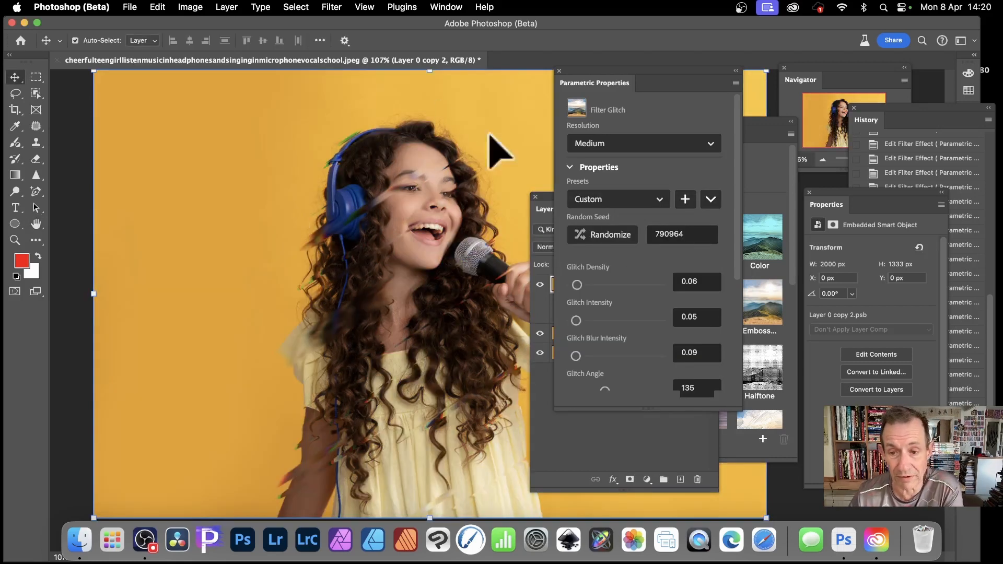
Select Layer 0 copy 2, Layer 0 copy and Layer 0, and convert them into a single smart object.
click(580, 463)
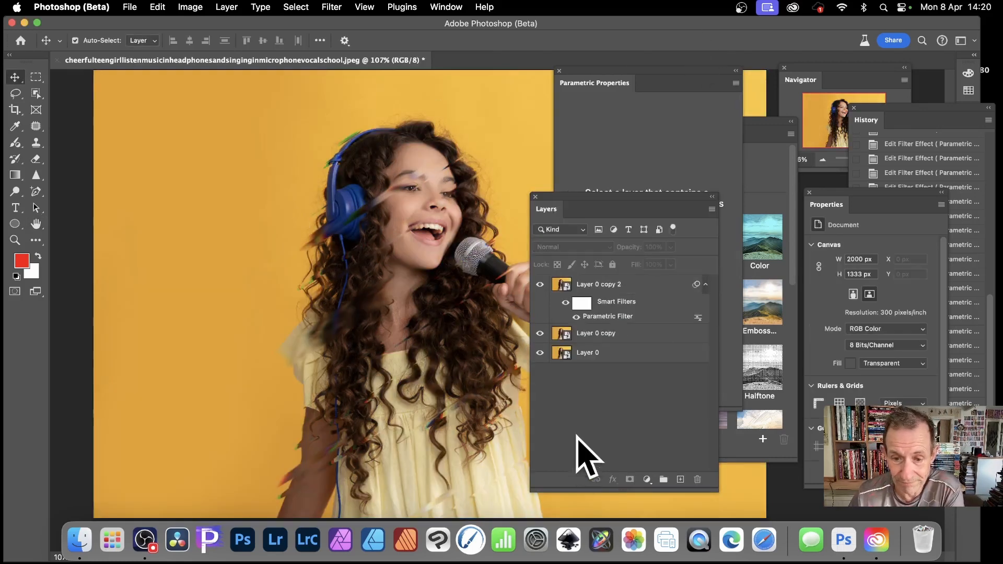
click(628, 353)
click(587, 307)
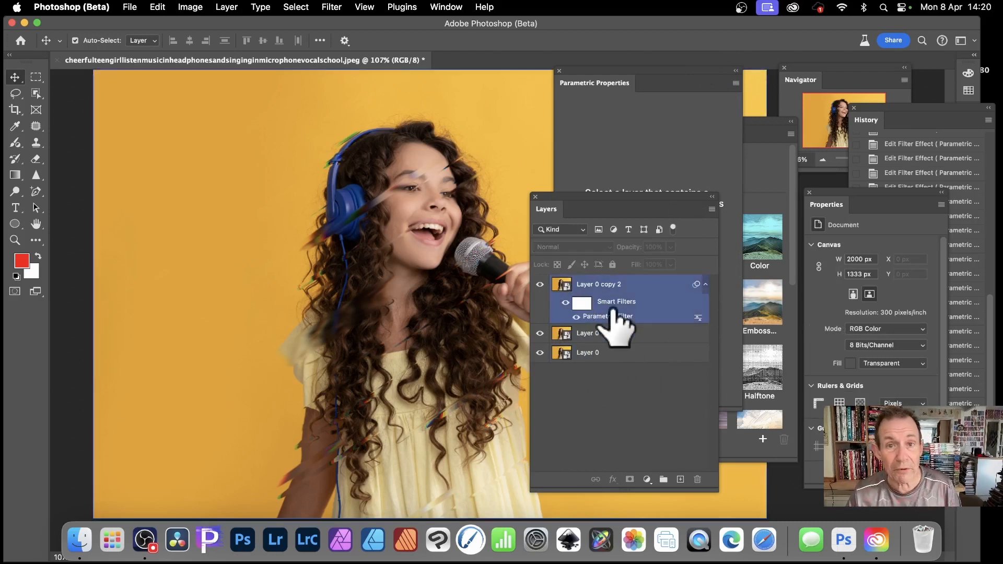
click(627, 355)
click(631, 294)
click(630, 353)
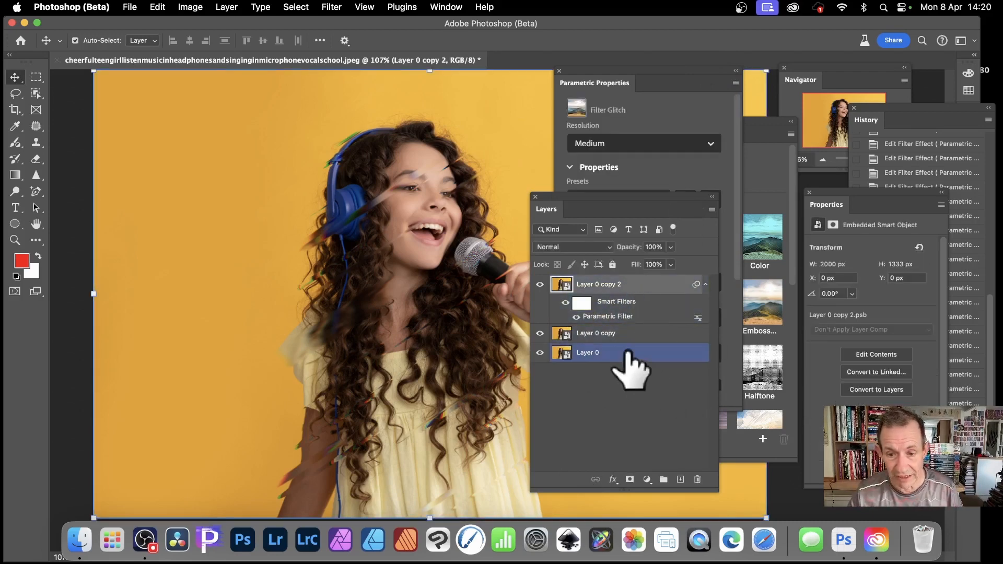
shift+click(630, 334)
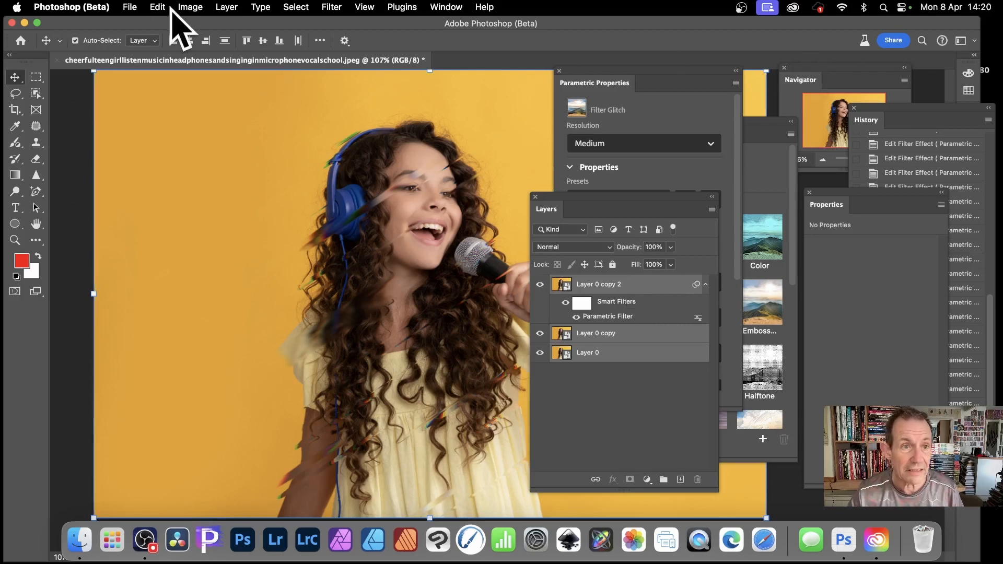
click(230, 7)
mouse_move(298, 262)
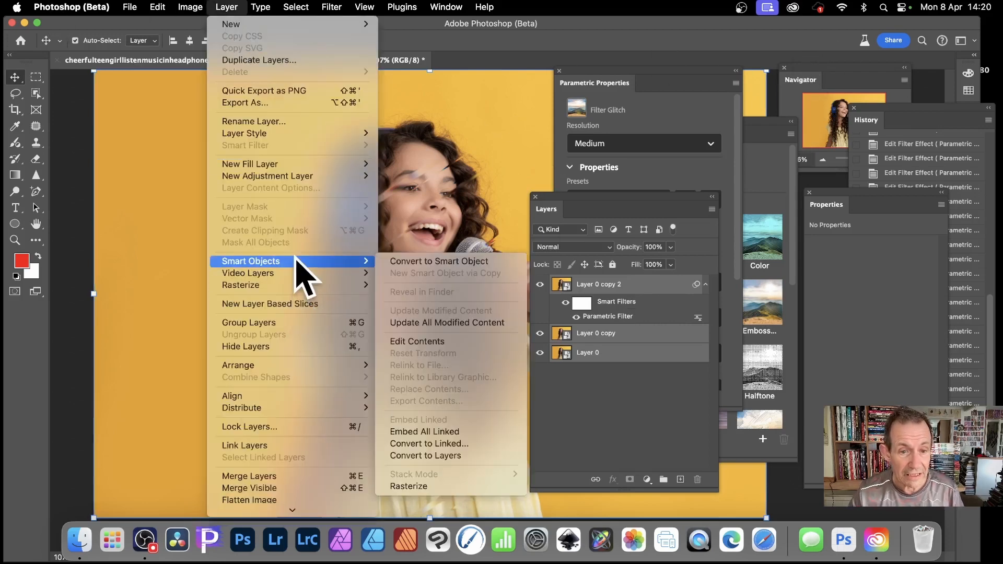
click(439, 262)
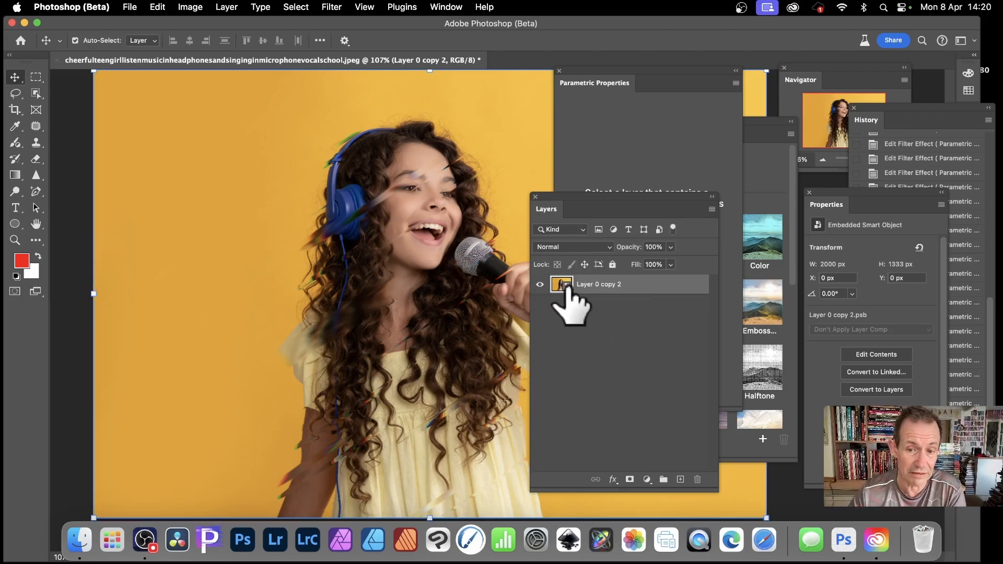
Open the combined smart object's contents to view its nested layers and filter, and return to the main document.
double_click(563, 286)
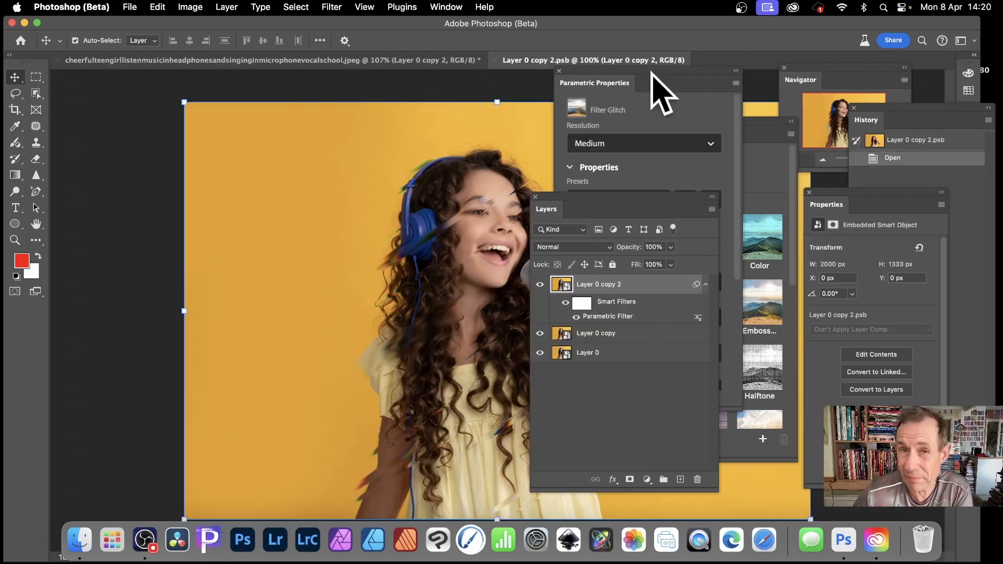
click(495, 60)
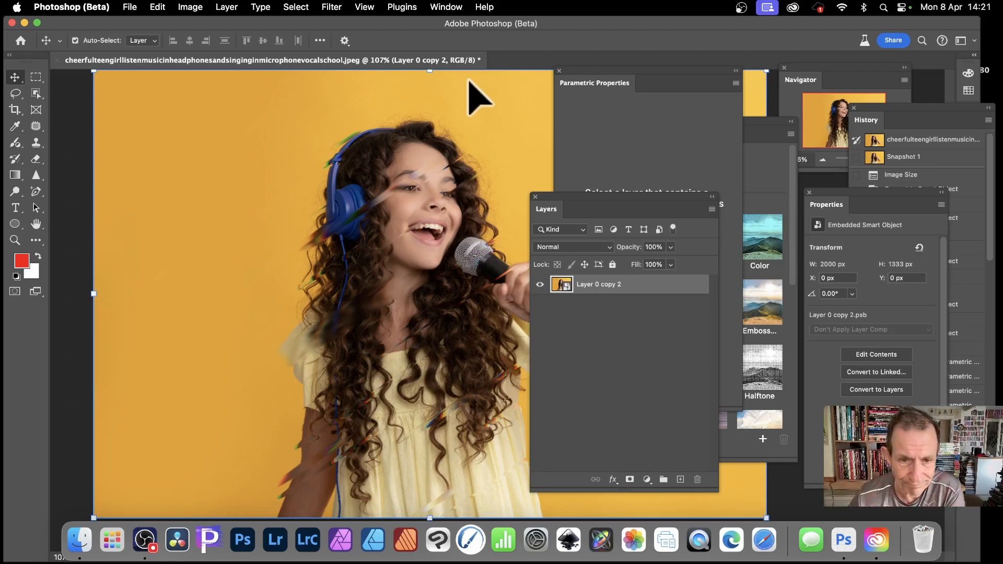
Apply the Filter Glitch parametric filter to the combined smart object.
click(769, 138)
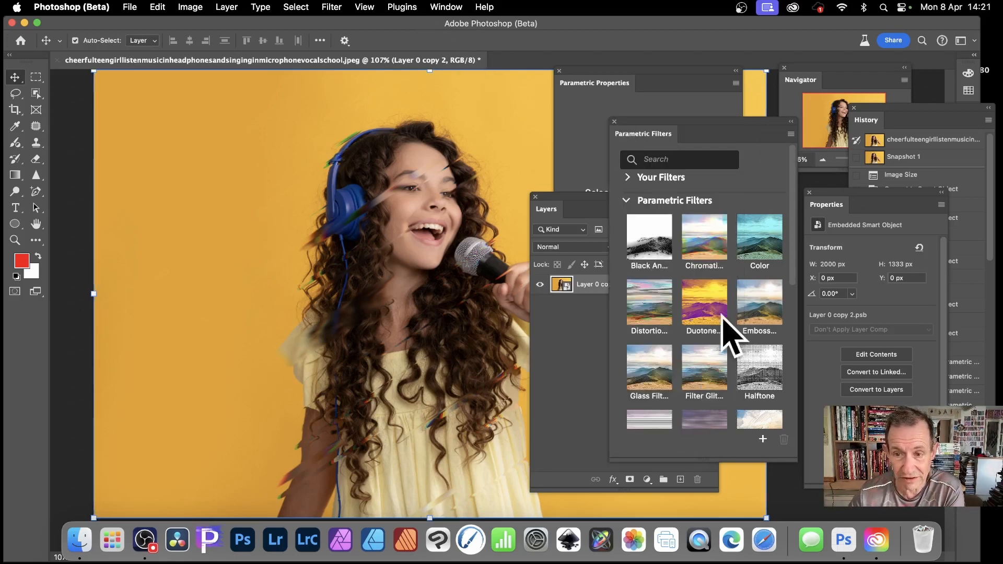
drag(650, 130, 532, 90)
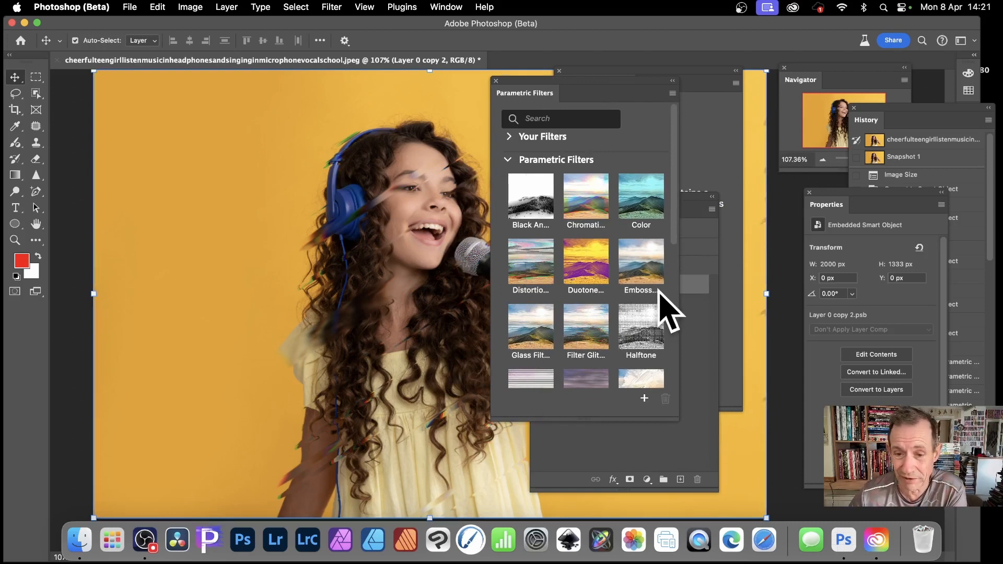
click(590, 329)
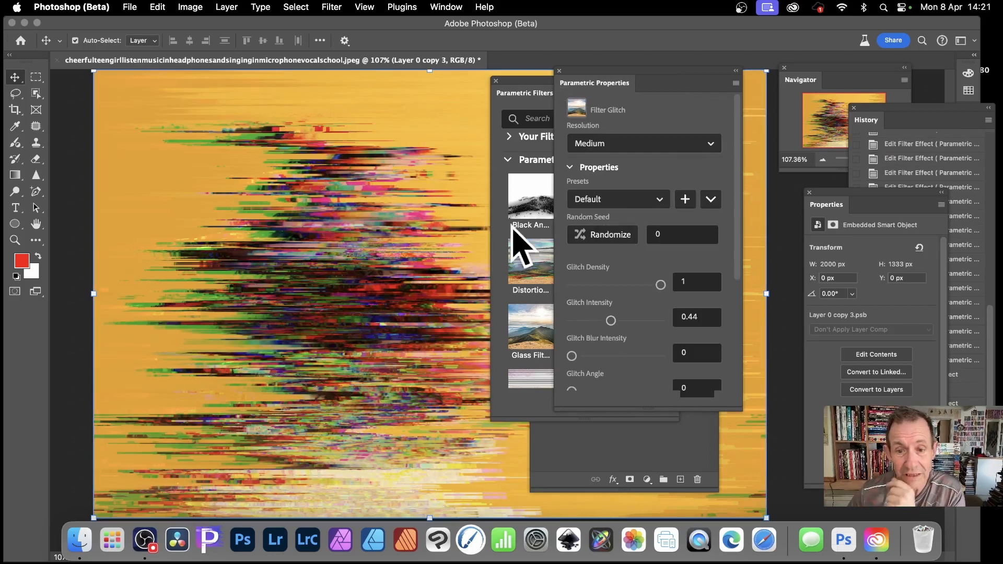
Set the new filter's Glitch Density to 0.13, Glitch Intensity to 0.2 and Glitch Angle to 58.
drag(661, 285, 580, 285)
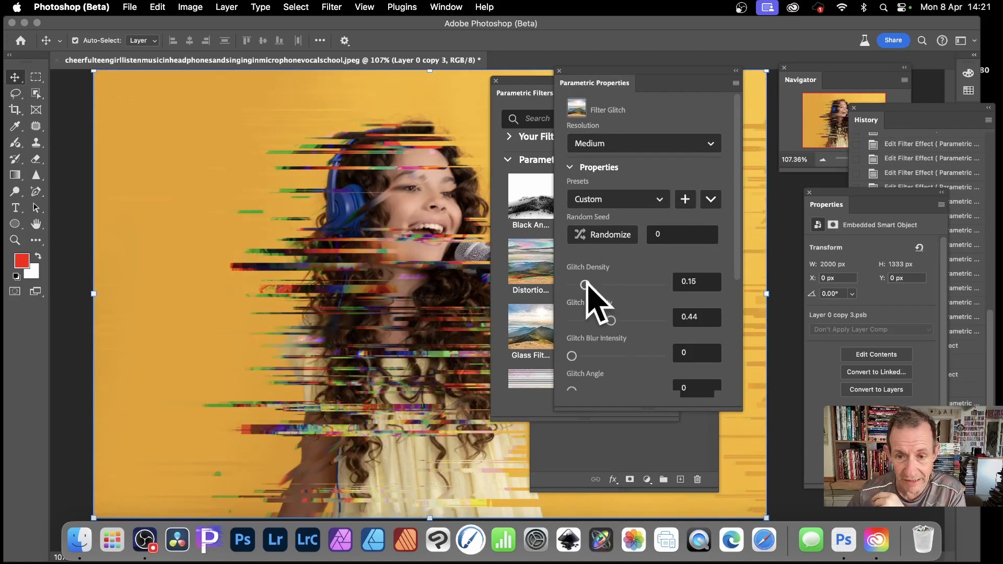
click(713, 322)
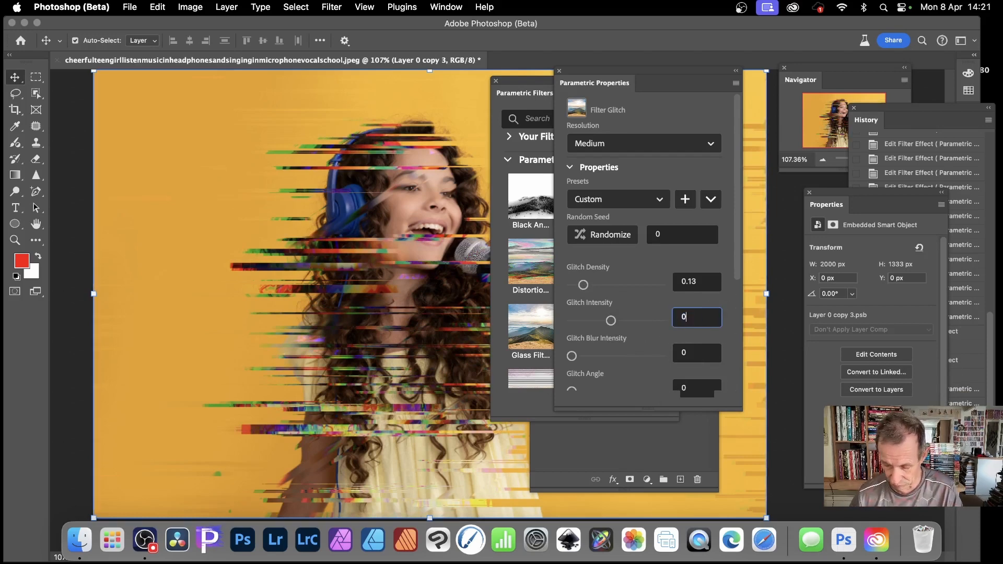
text(0.20)
key(Tab)
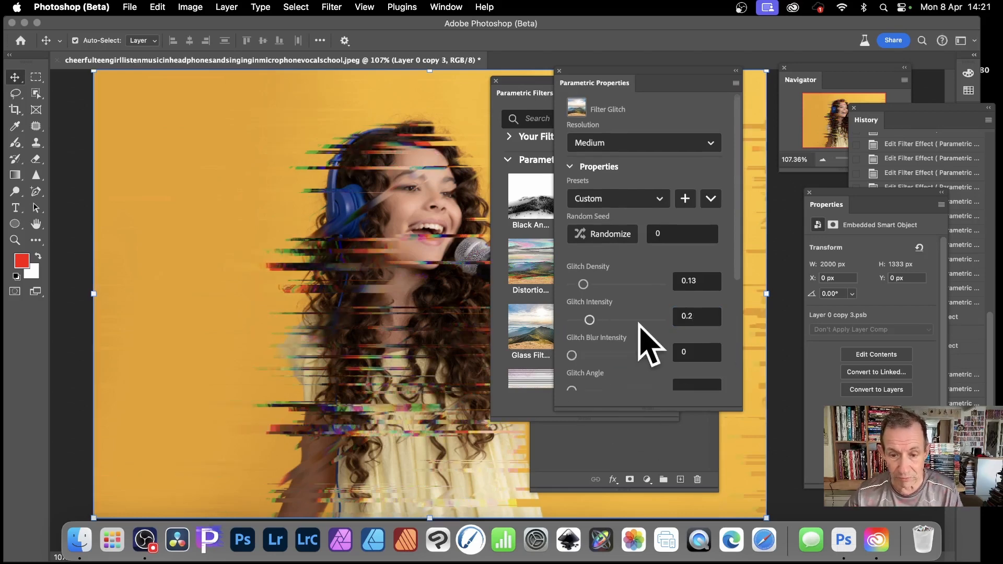
scroll(650, 347, down, 1)
drag(572, 363, 586, 363)
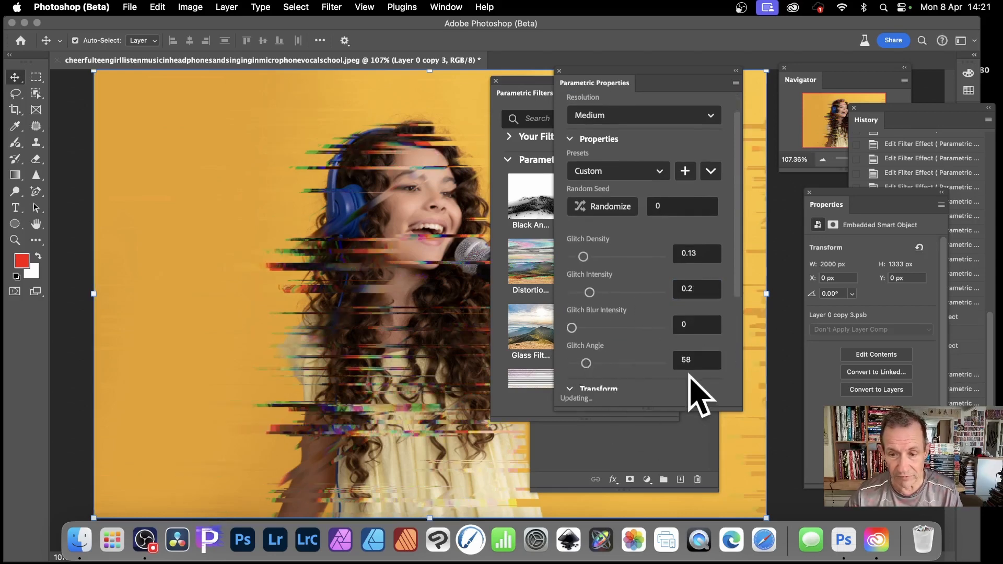
Set the second filter's Glitch Angle to 45.
double_click(695, 359)
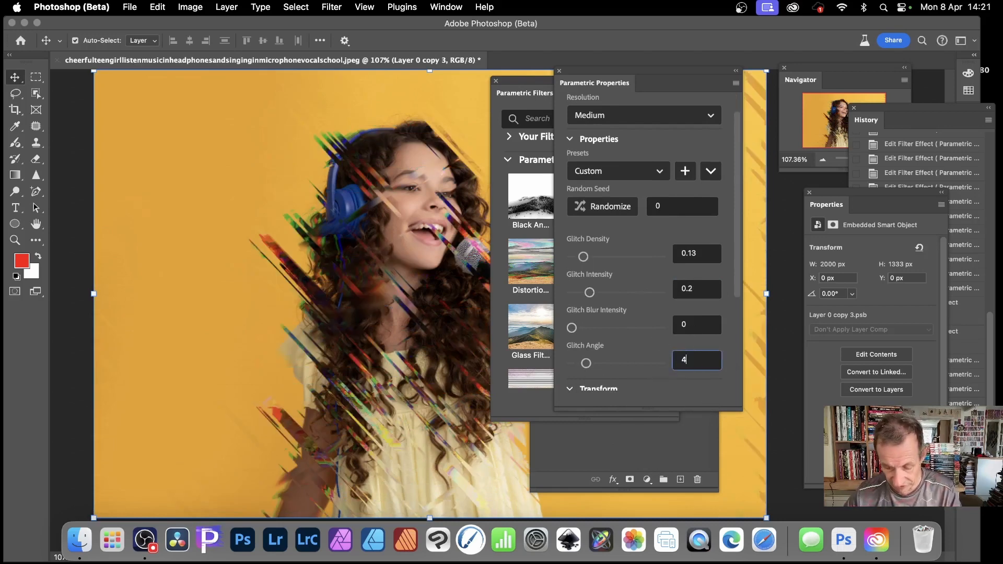
text(45)
key(Tab)
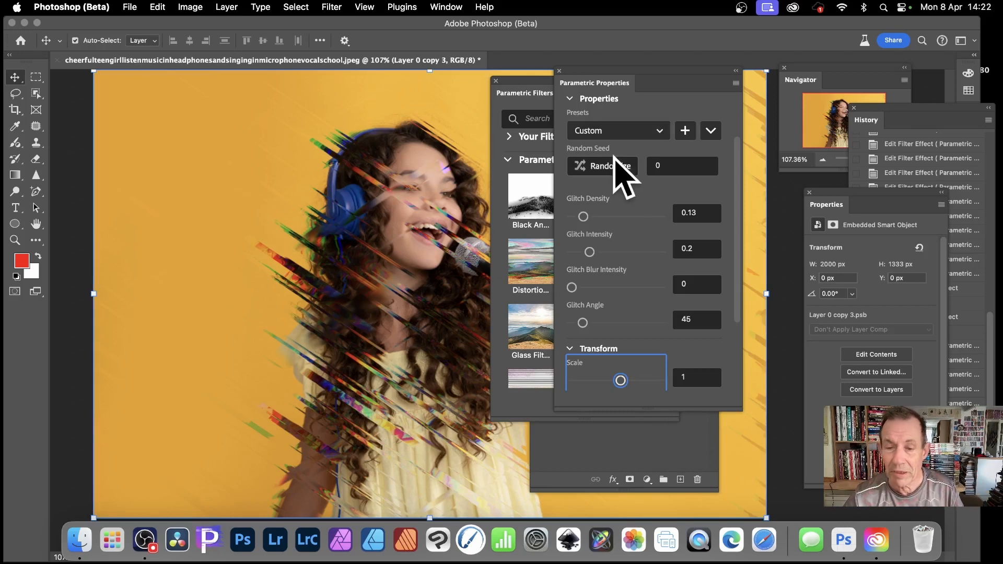
scroll(614, 157, down, 1)
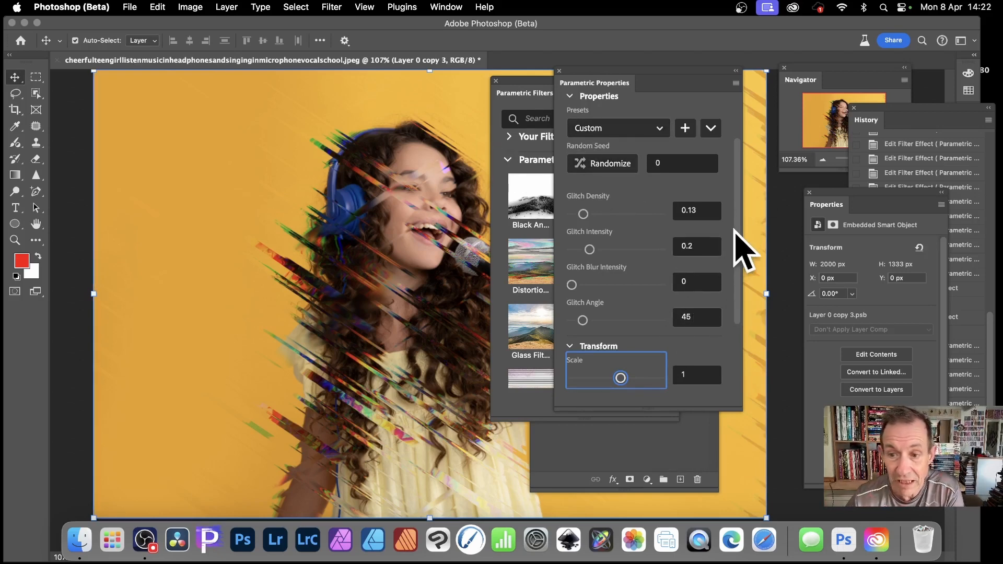
scroll(739, 251, down, 4)
scroll(746, 351, up, 5)
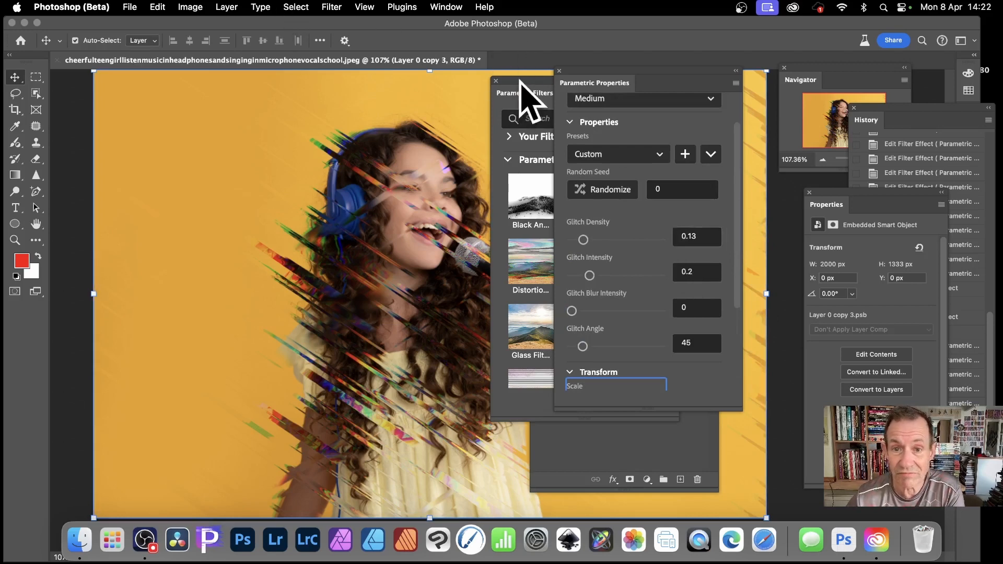
Deselect the layers and flatten the glitched portrait into a single background layer.
click(642, 463)
click(627, 306)
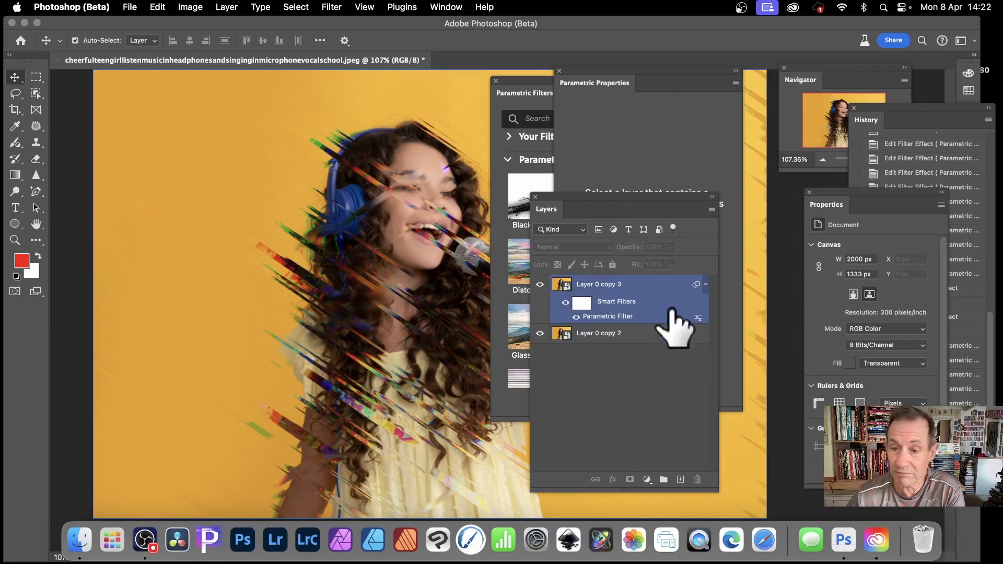
click(609, 369)
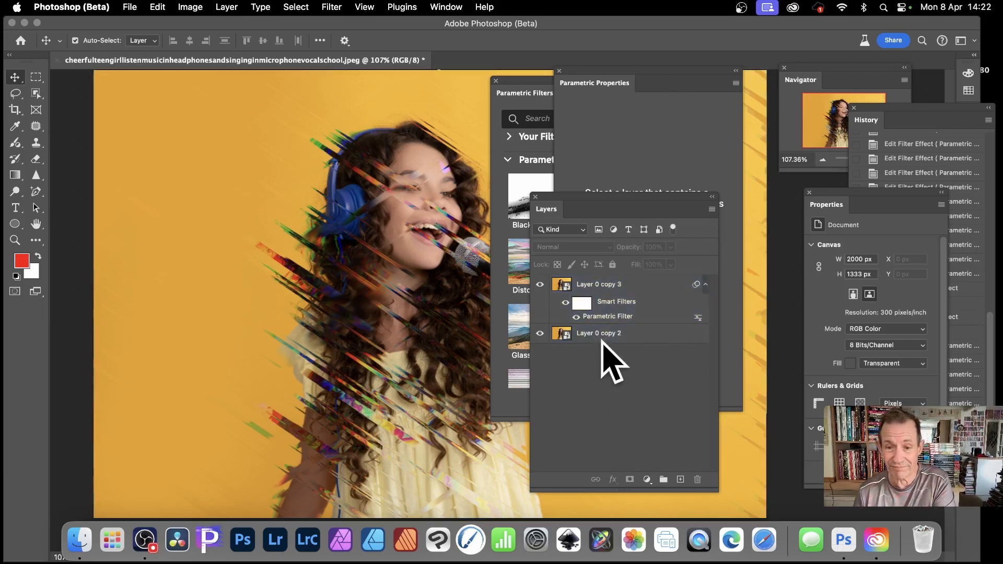
click(626, 280)
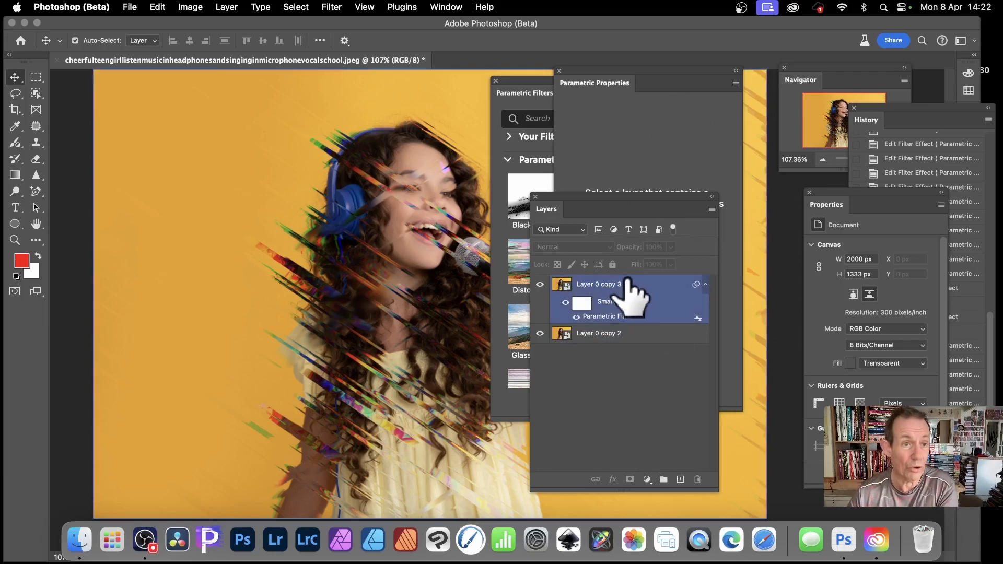
click(226, 7)
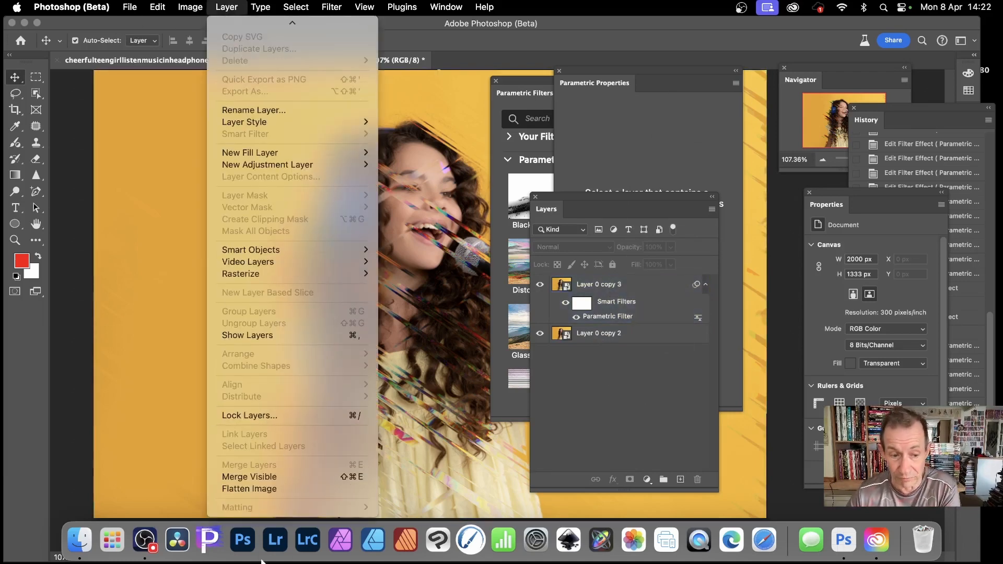
click(282, 489)
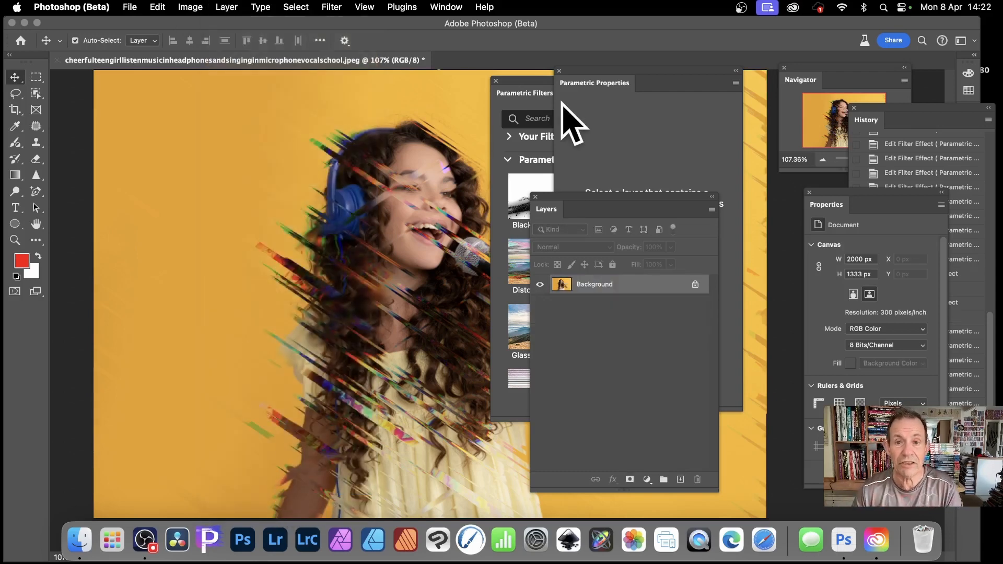
Dock the Parametric Filters panel with Parametric Properties and move the Layers panel clear of the filter thumbnails.
drag(524, 93, 708, 103)
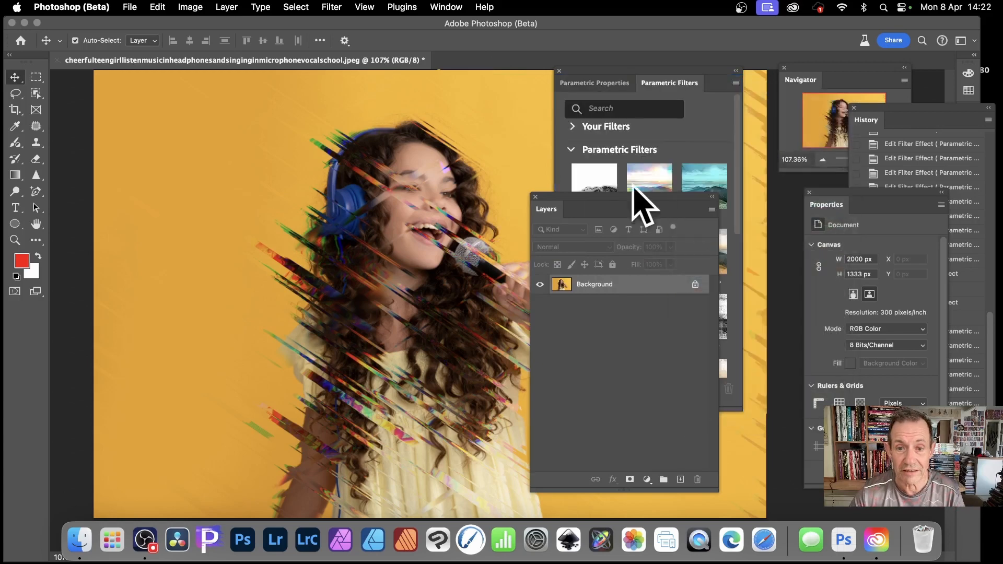
drag(600, 208, 723, 237)
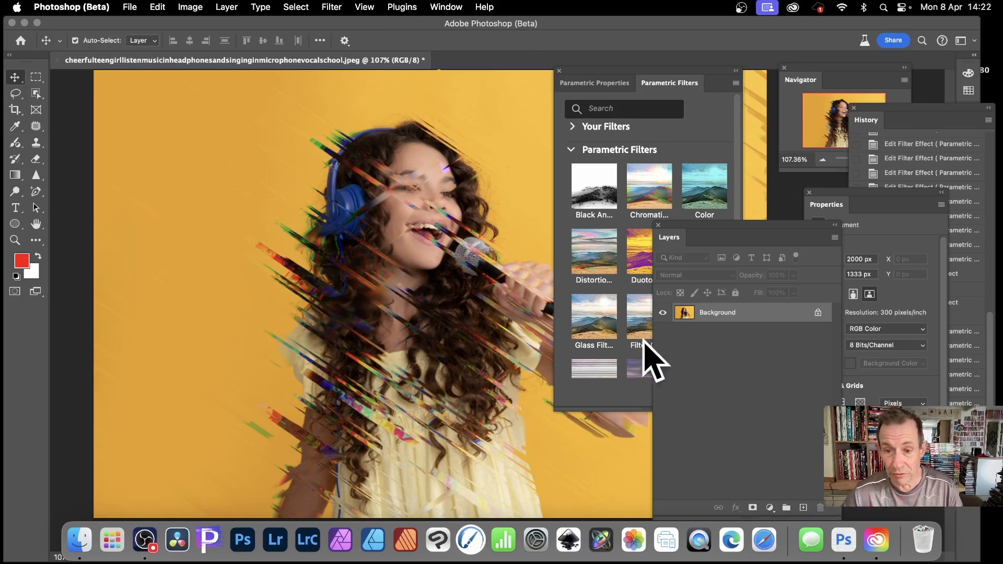
Apply the Filter Glitch parametric filter to the flattened portrait and undo it.
click(660, 316)
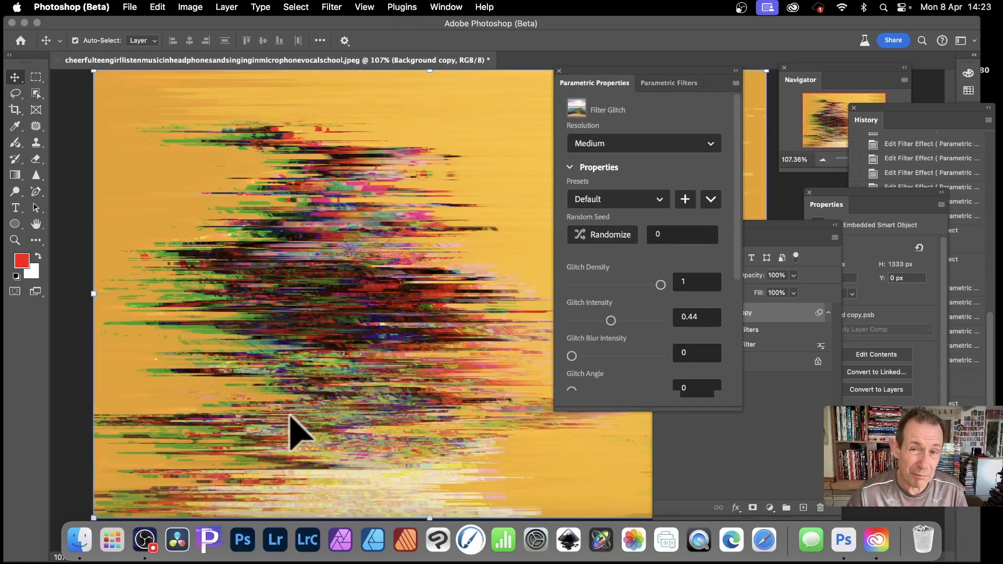
key(super)
super+click(224, 377)
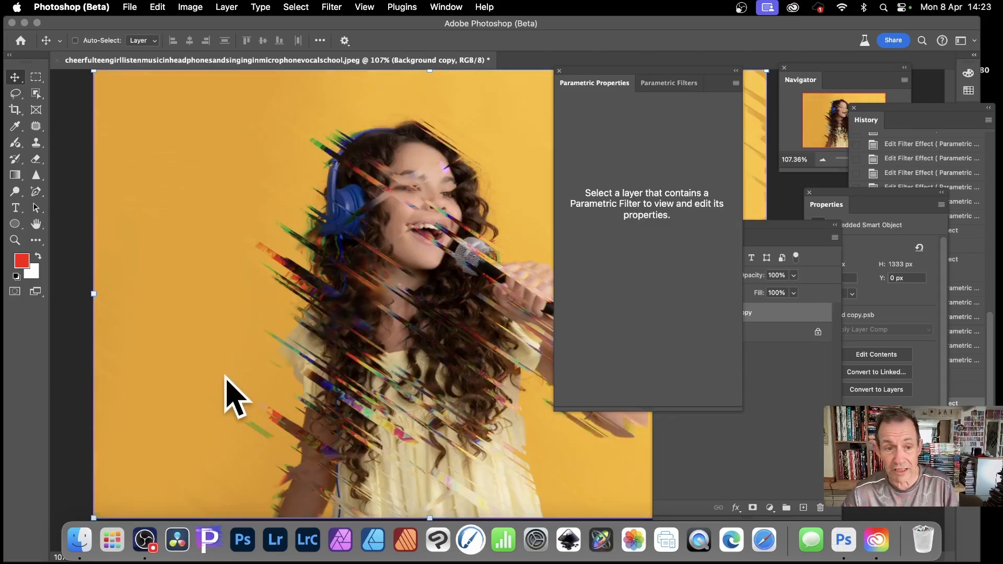
Try to draw a gradient on the smart object copy with the Gradient tool.
click(15, 175)
click(235, 168)
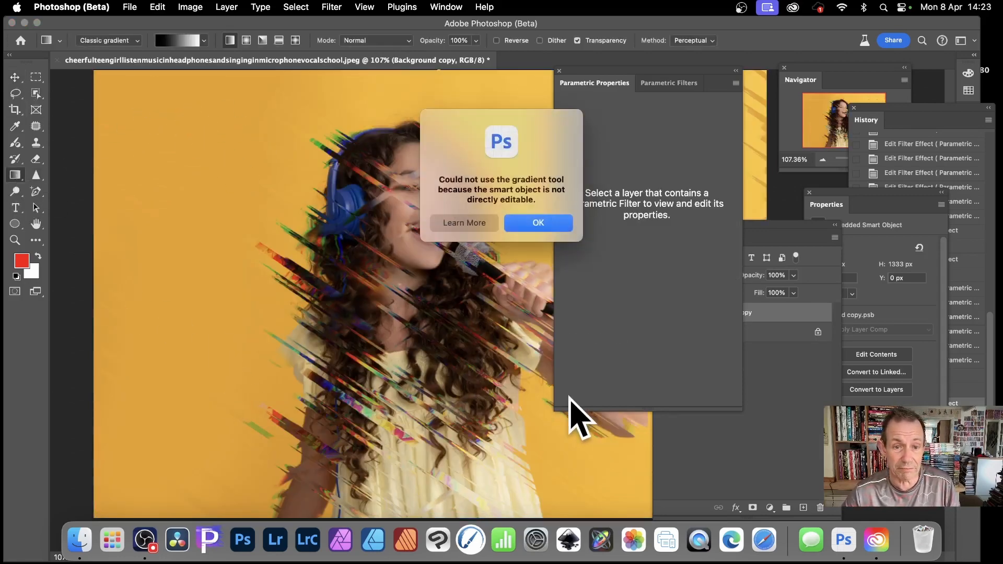
click(567, 223)
Merge the visible layers and cover the image with a diagonal black-to-white linear gradient, dark at the upper left.
click(227, 7)
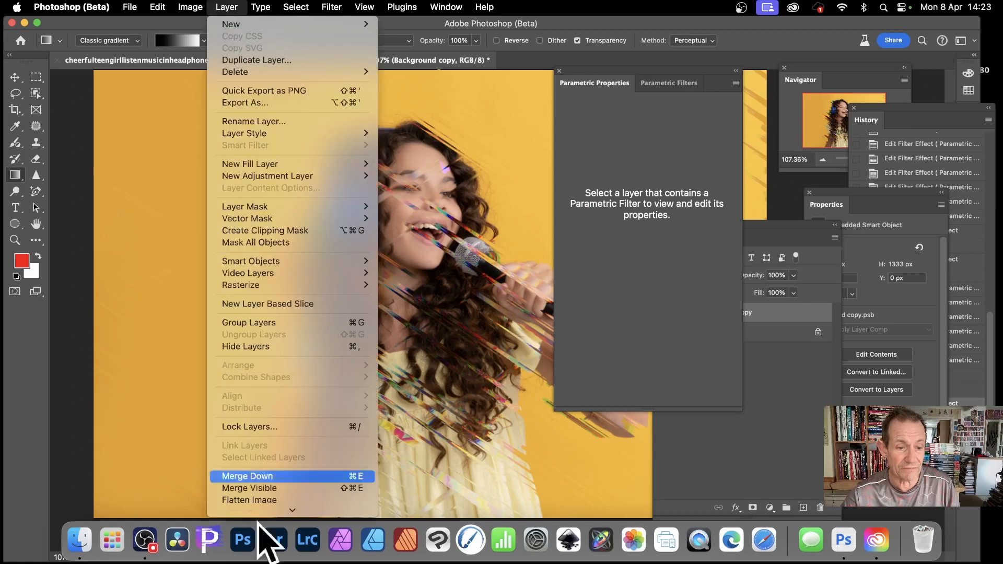
click(284, 488)
drag(224, 163, 559, 412)
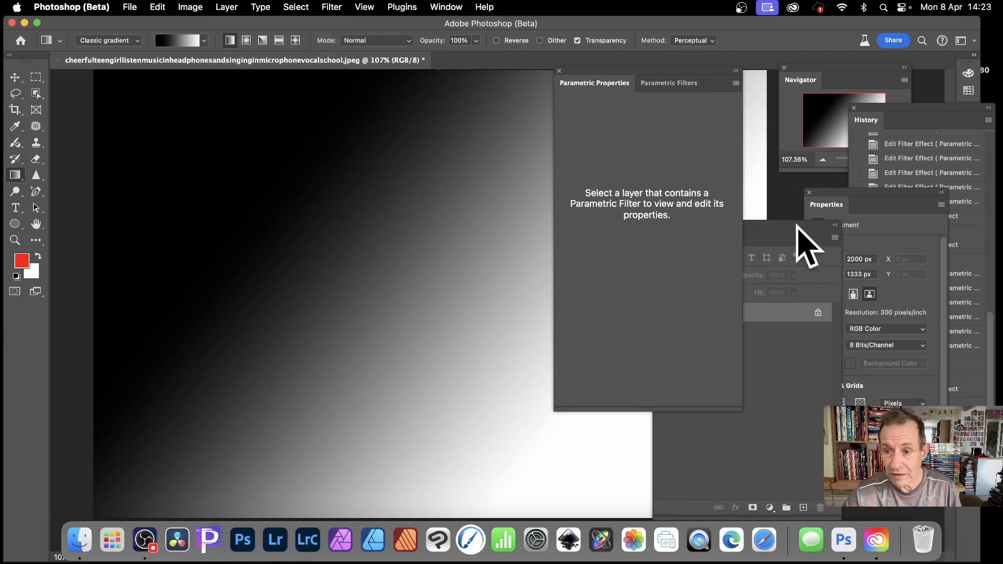
Apply the Filter Glitch parametric filter to the black-to-white gradient.
click(653, 83)
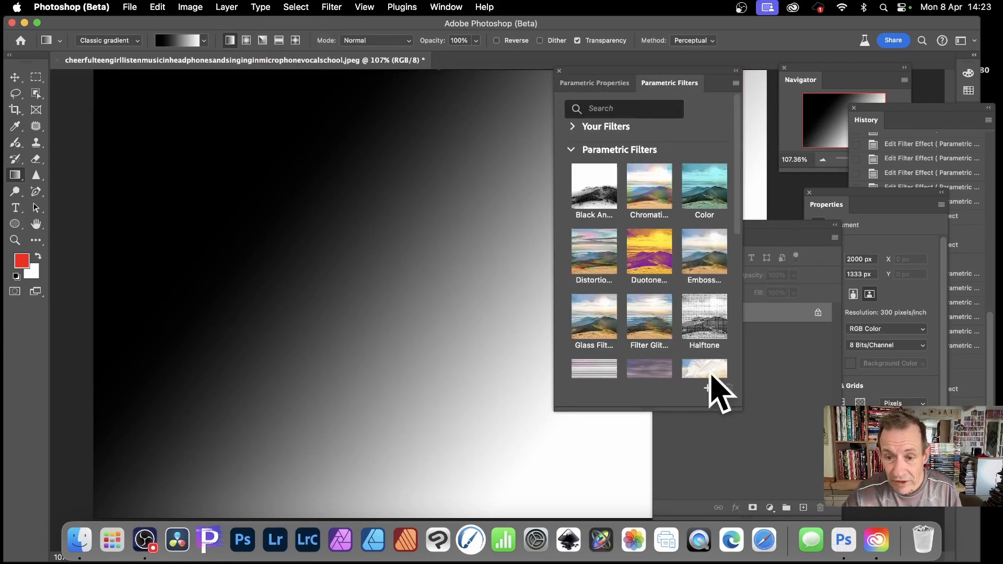
click(649, 314)
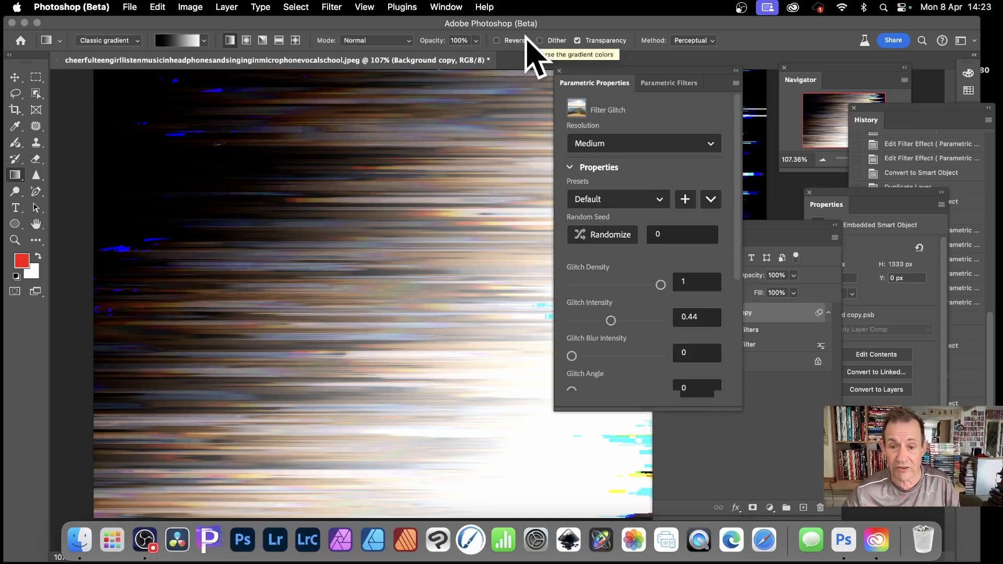
Try the Highly Glitched preset on the gradient's filter and switch it to Vertical Mid Glitched.
click(620, 201)
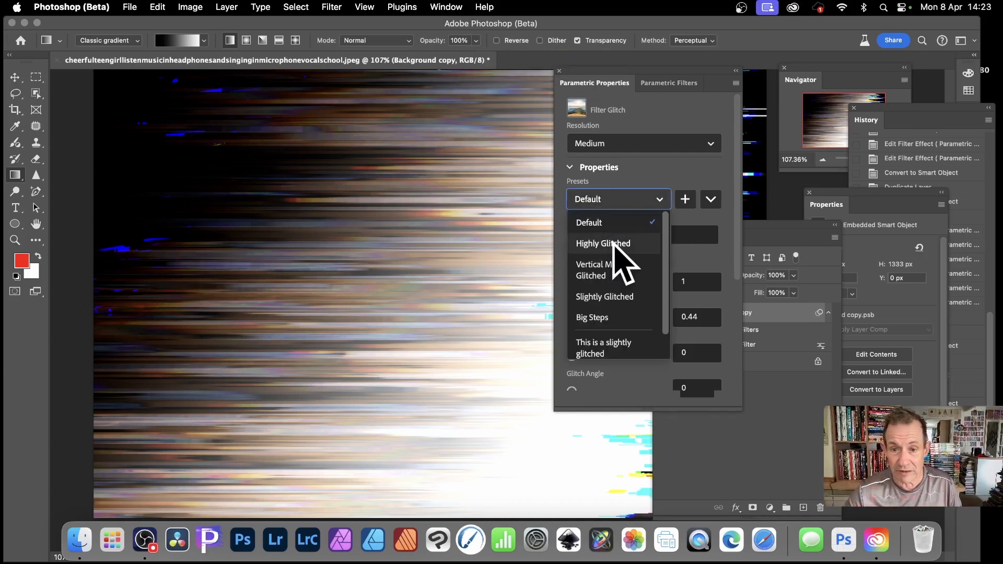
click(614, 244)
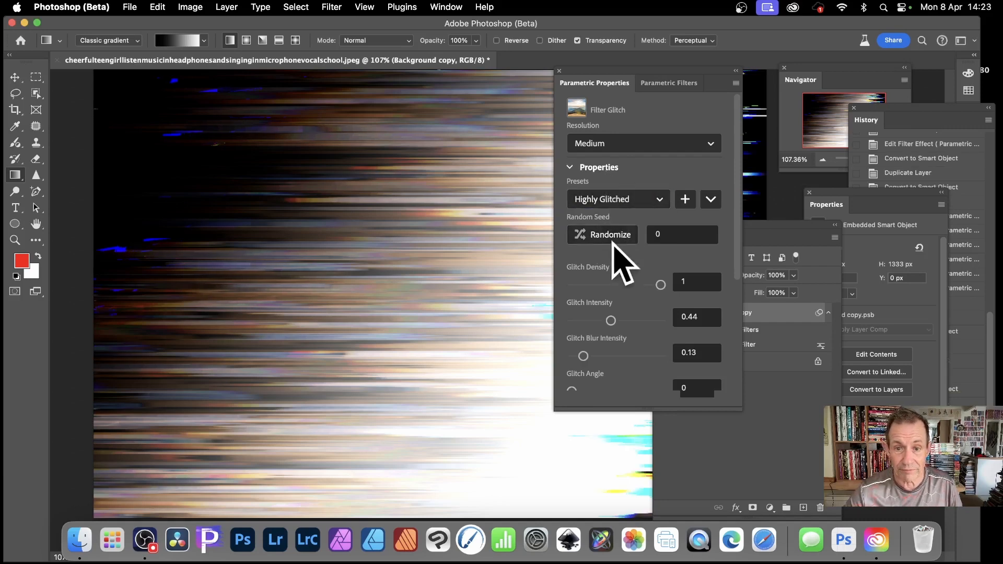
click(612, 201)
click(620, 265)
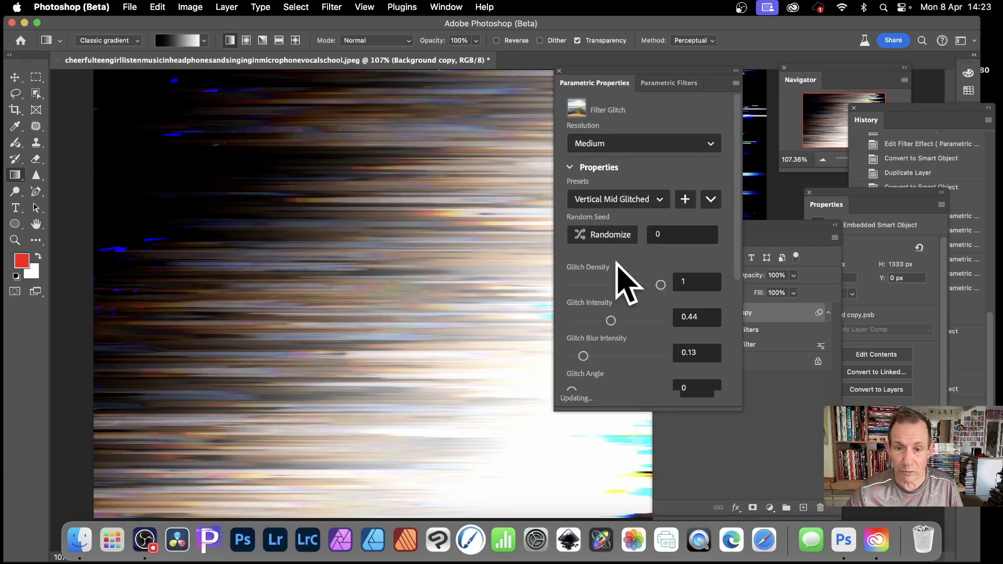